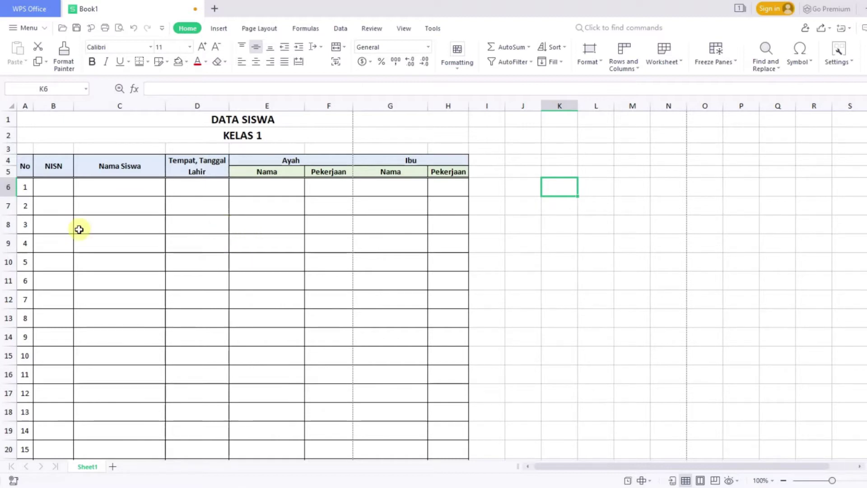
Step: Insert 5 blank rows above the DATA SISWA title so it moves to row 6
left_click(9, 121)
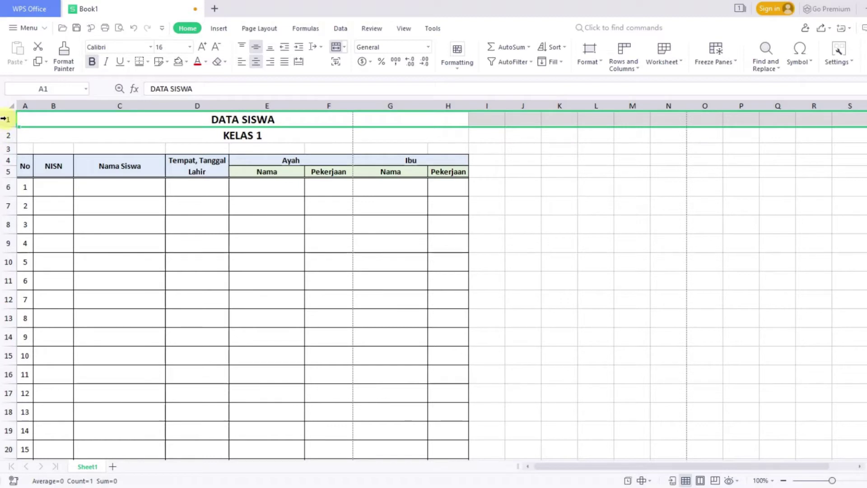
right_click(6, 120)
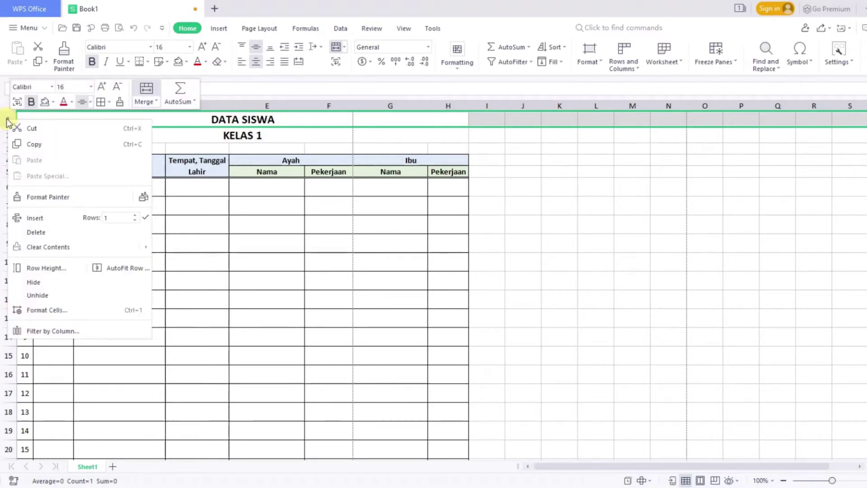
left_click(111, 218)
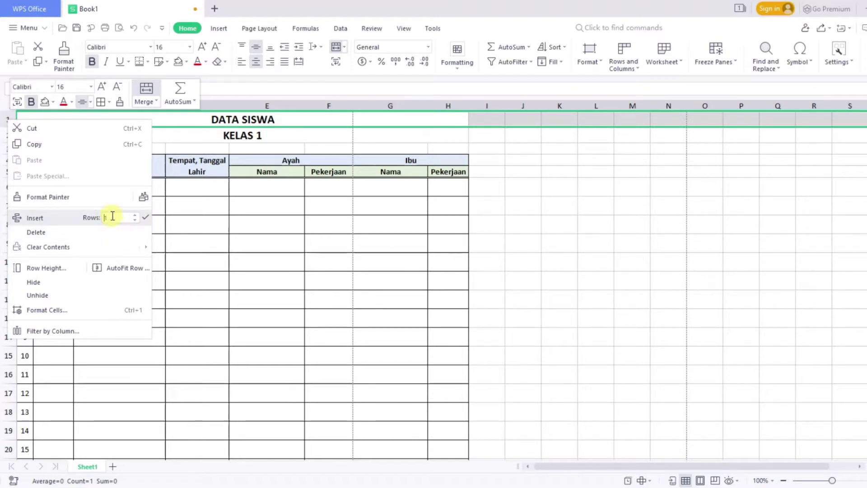
left_click_drag(111, 213, 104, 216)
type("5")
left_click(20, 218)
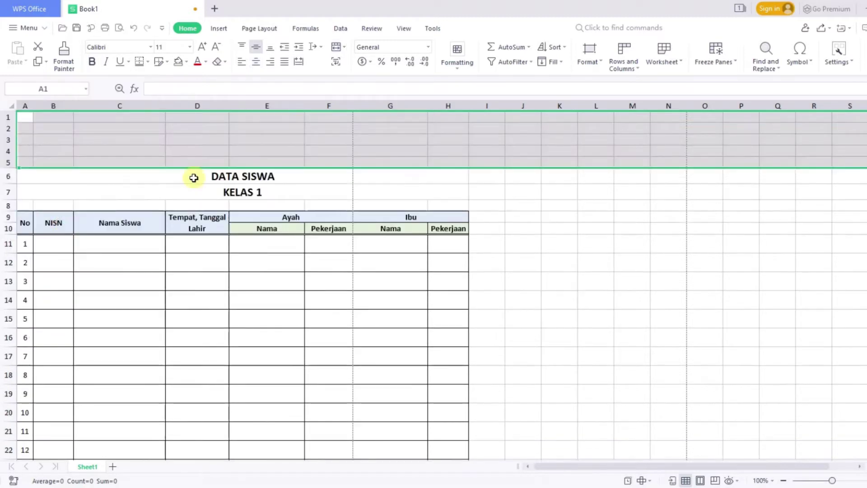
left_click(181, 135)
left_click_drag(29, 117, 456, 163)
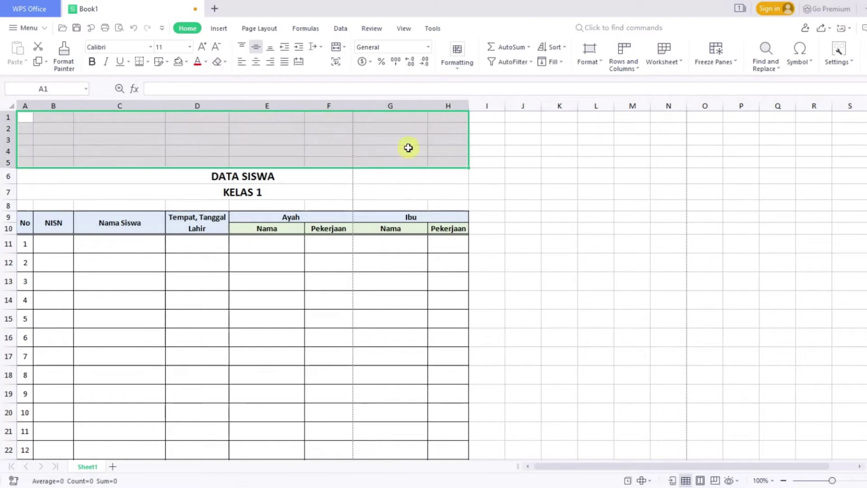
left_click(22, 121)
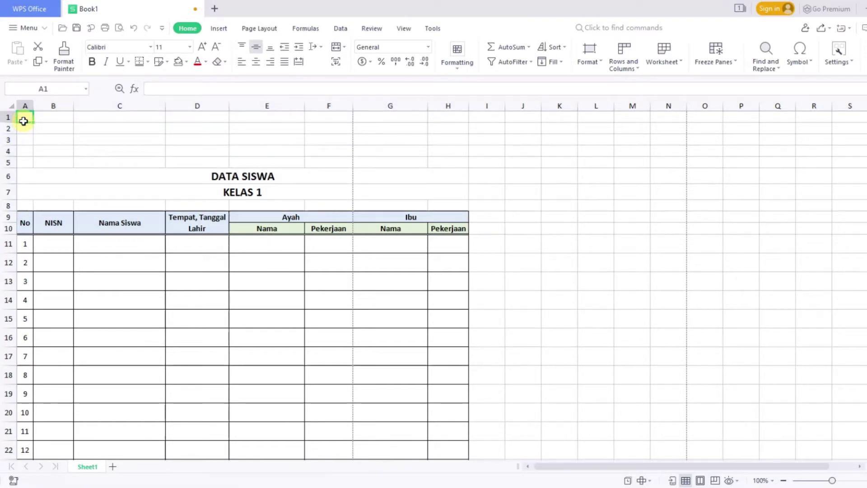
Step: Enter YAYASAN AL MA'RUF HAMIDI, the notary deed line, MI ROUDLOTUL ATHFAL and the school address in A1–A4
type("YAYASAN AL MA'RUF HAMIDI")
key("Return")
type("Akta Not")
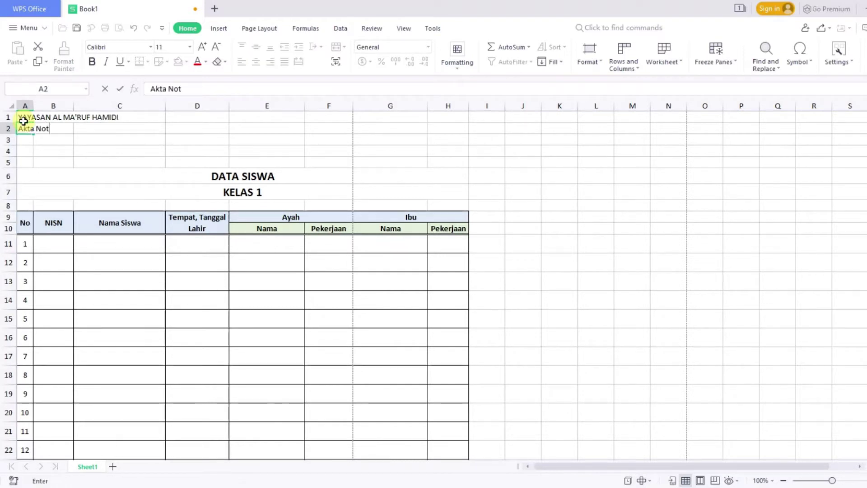
type("aris : Lilik Usmini, SH Tahun 2006")
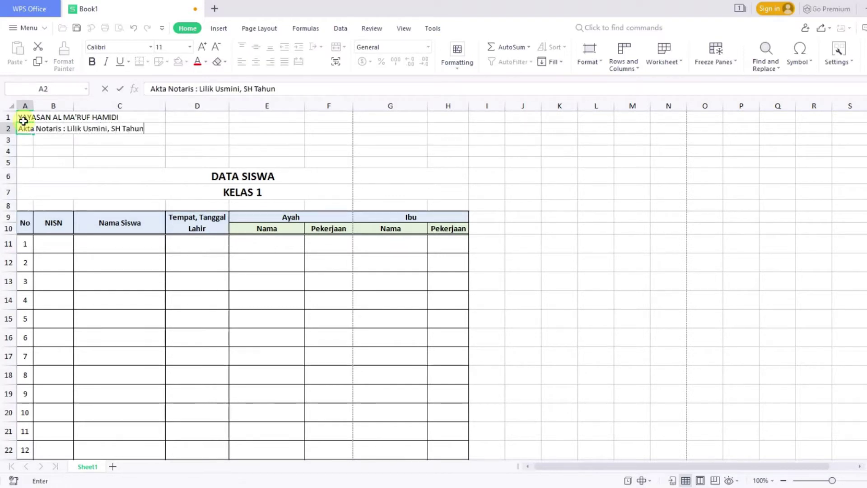
key("Return")
type("MI ROUDLOTUL ATHFAL")
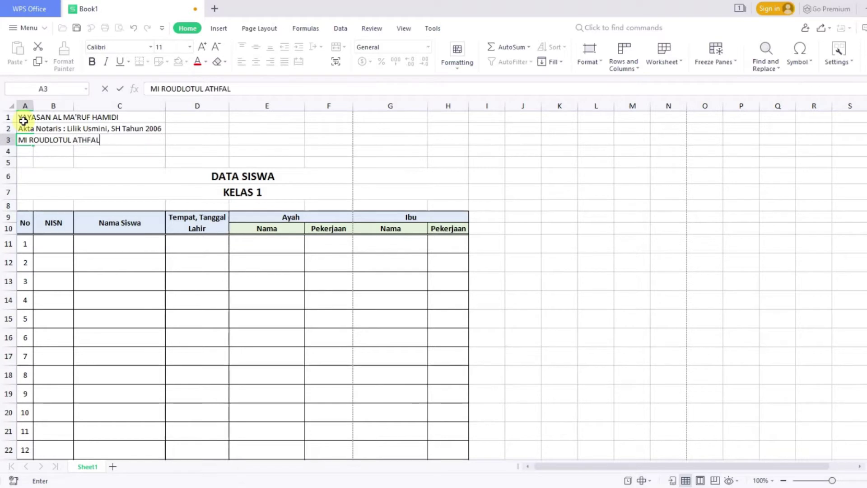
key("Return")
type("Dusun Turi")
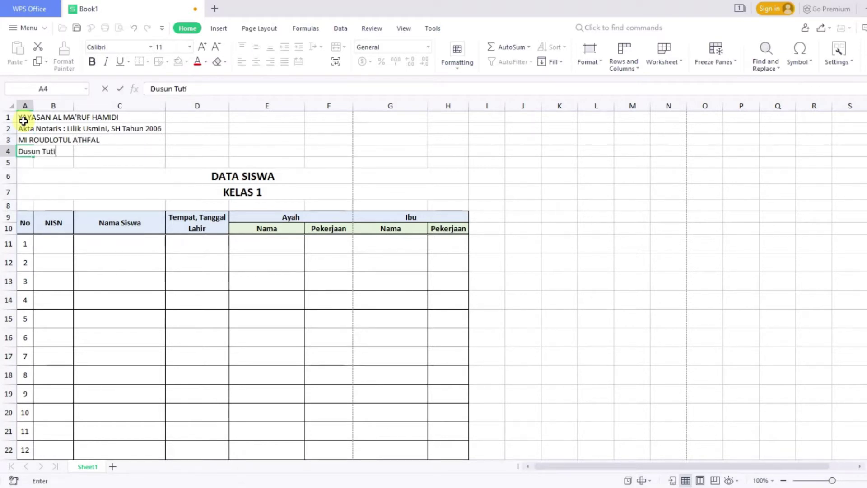
type(" Desa Toyaning Kecamatan Re")
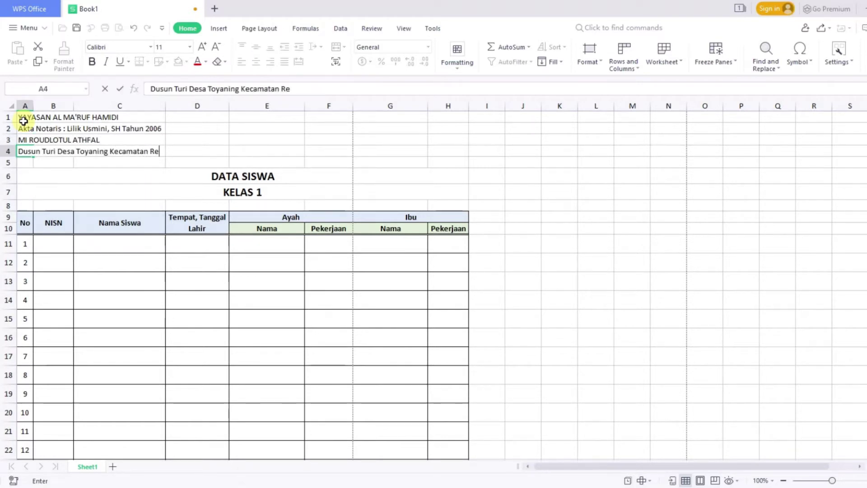
type("joso Kabupaten Pasuruan")
left_click(54, 182)
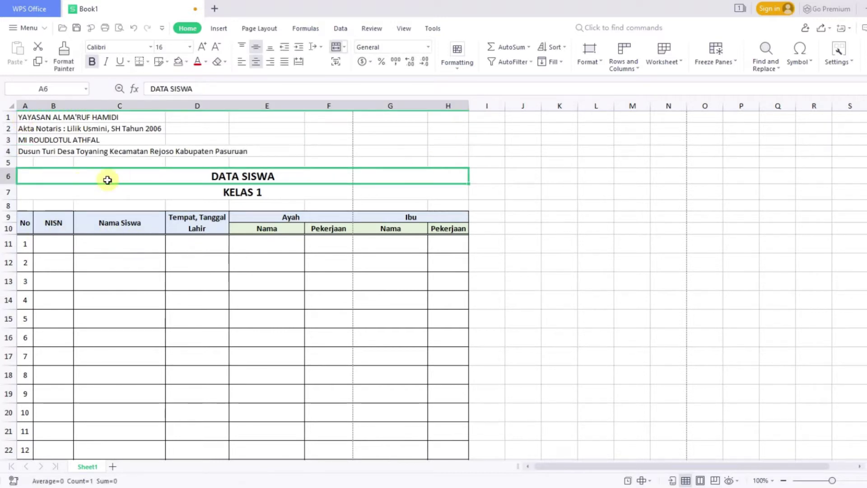
left_click(21, 118)
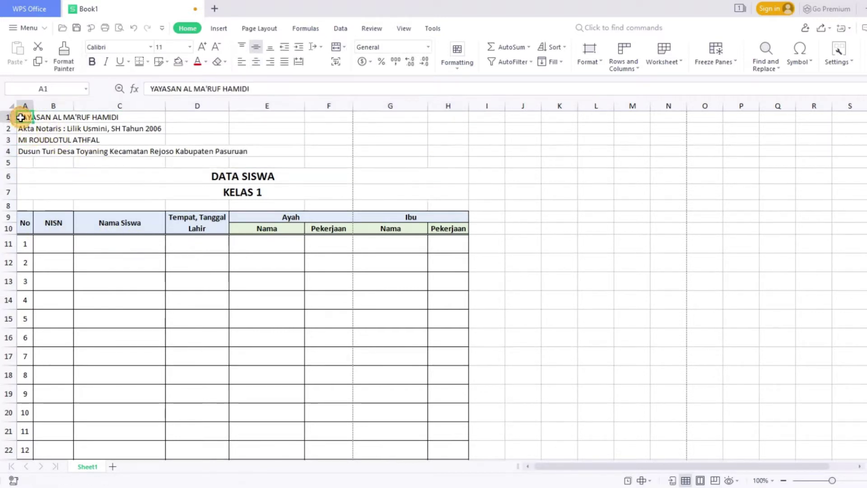
Step: Merge and centre row 1 across A–H, then copy that format onto rows 2–4 with Format Painter
left_click_drag(30, 118, 440, 114)
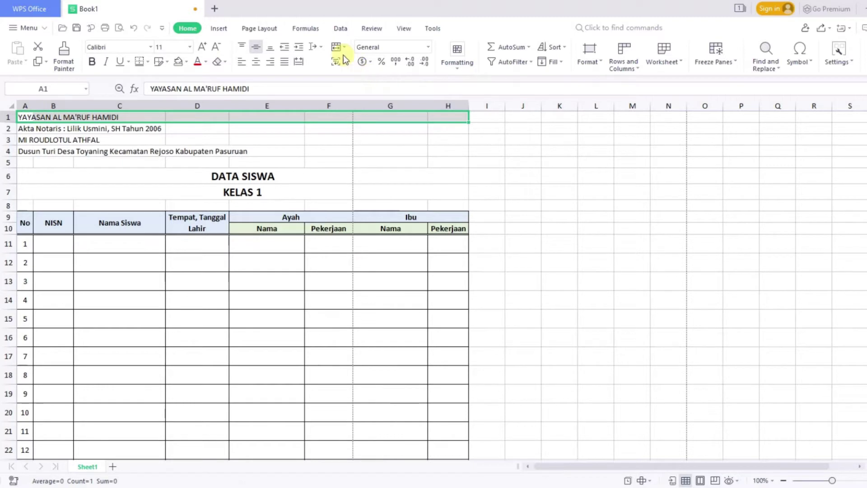
left_click(333, 47)
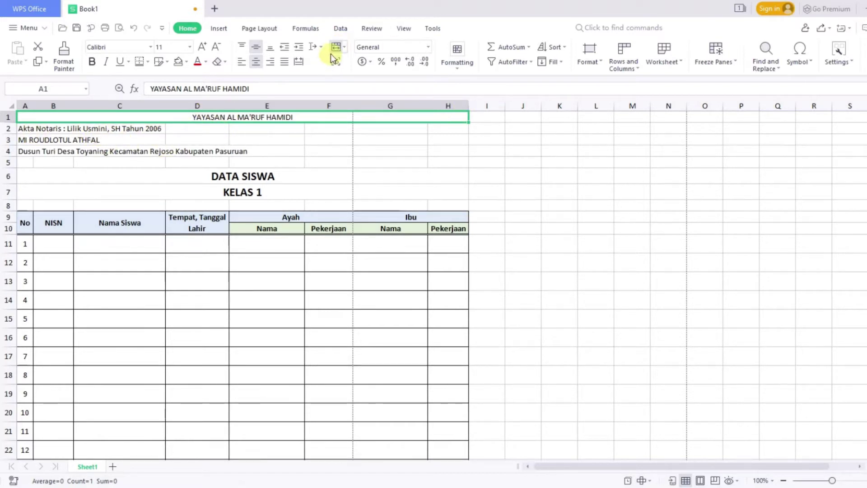
left_click(63, 63)
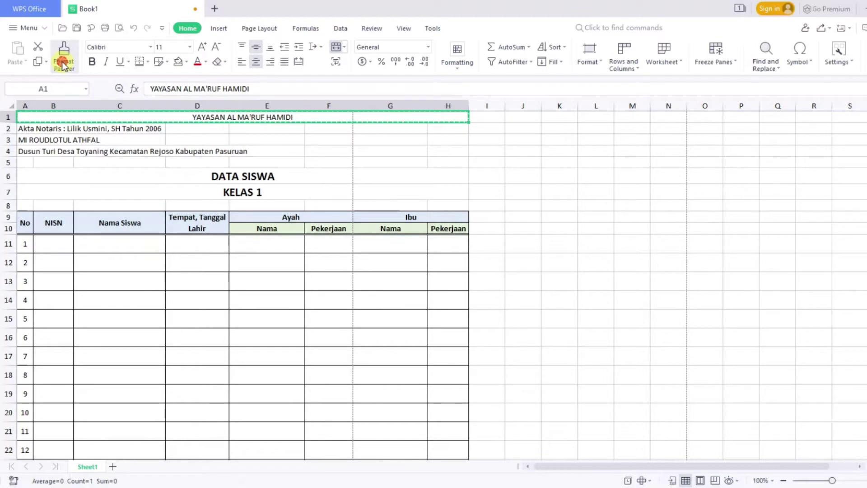
mouse_move(23, 128)
left_mouse_down()
mouse_move(340, 145)
mouse_move(447, 138)
mouse_move(451, 150)
left_mouse_up()
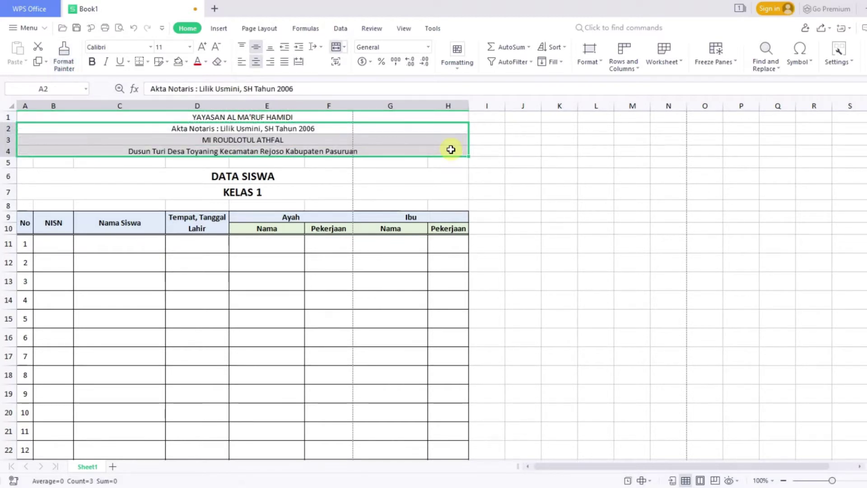
left_click(367, 163)
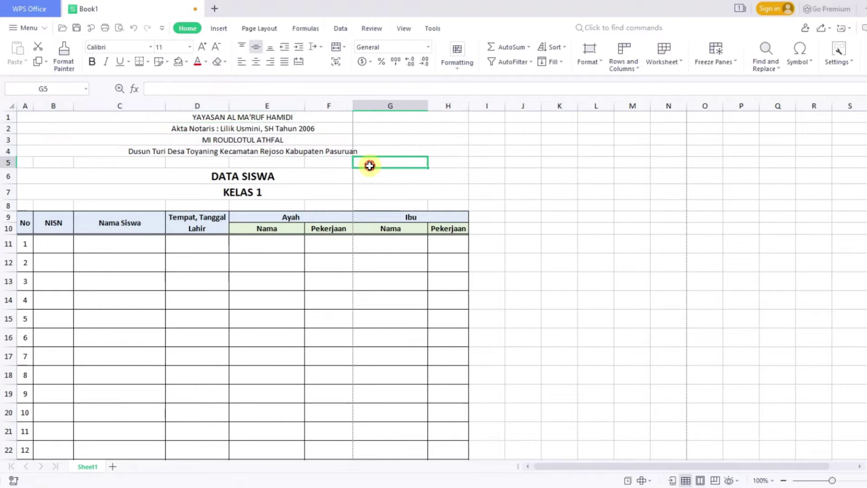
left_click(256, 117)
Step: Make the foundation name bold, in Britannic Bold at size 16
left_click(92, 62)
left_click(149, 47)
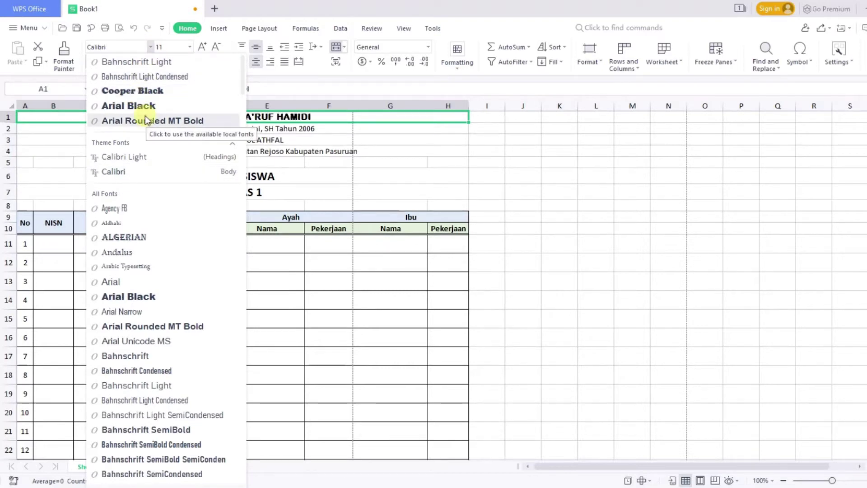
scroll(120, 301, "down", 1)
scroll(161, 364, "down", 4)
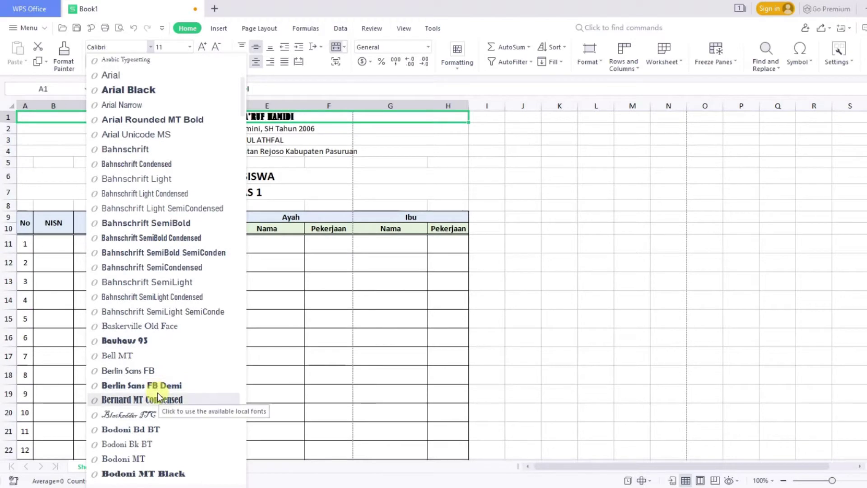
scroll(156, 390, "down", 3)
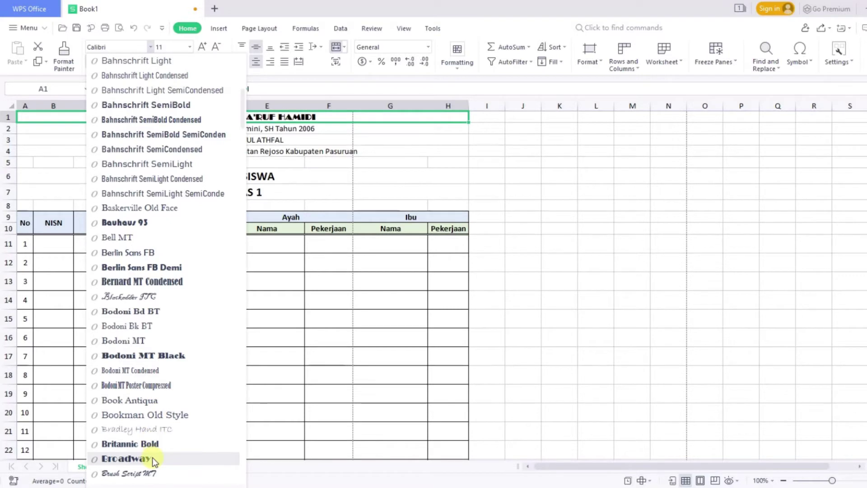
left_click(154, 442)
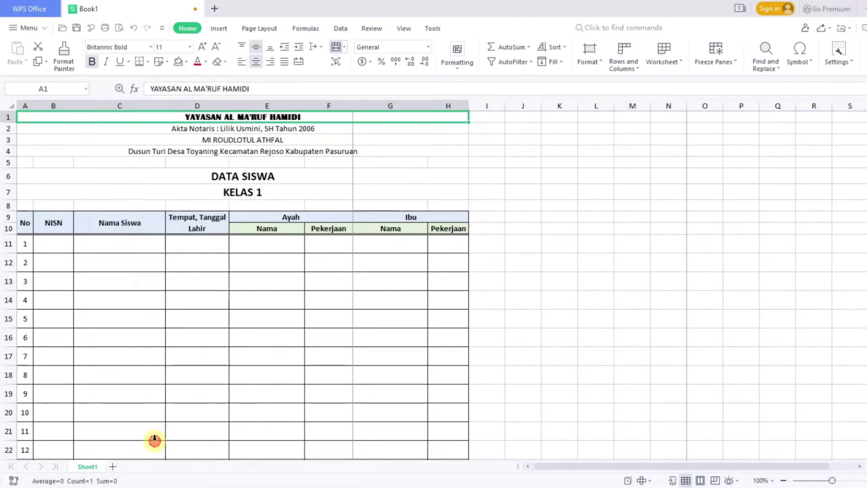
left_click(189, 47)
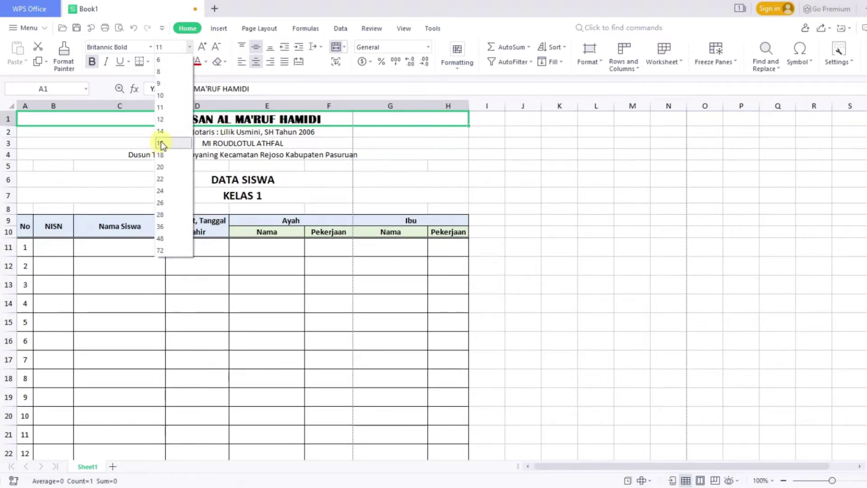
left_click(161, 141)
Step: Set the notary deed line in bold Bahnschrift Light Condensed
left_click(203, 134)
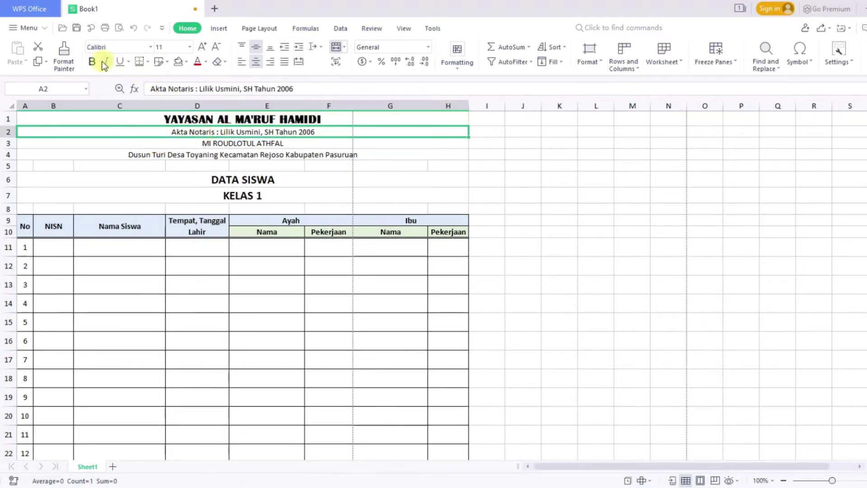
left_click(151, 50)
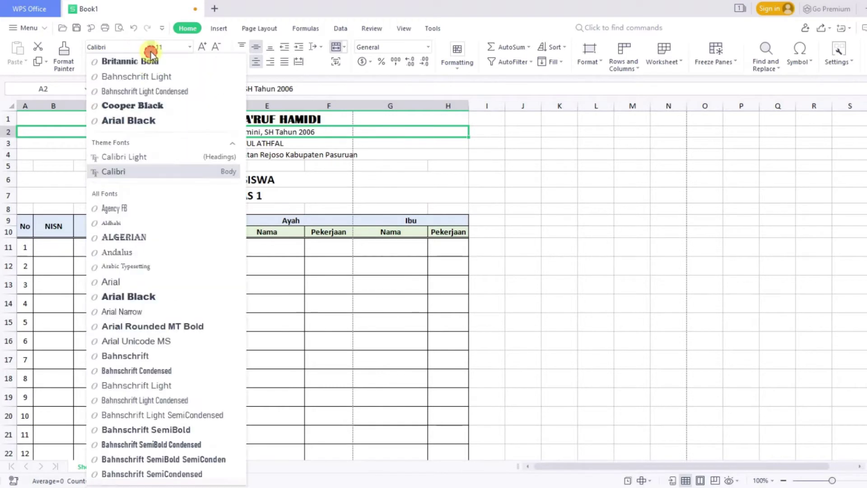
left_click(147, 93)
left_click(91, 64)
Step: Set the school name MI ROUDLOTUL ATHFAL in Clarendon Blk BT at size 24
left_click(207, 145)
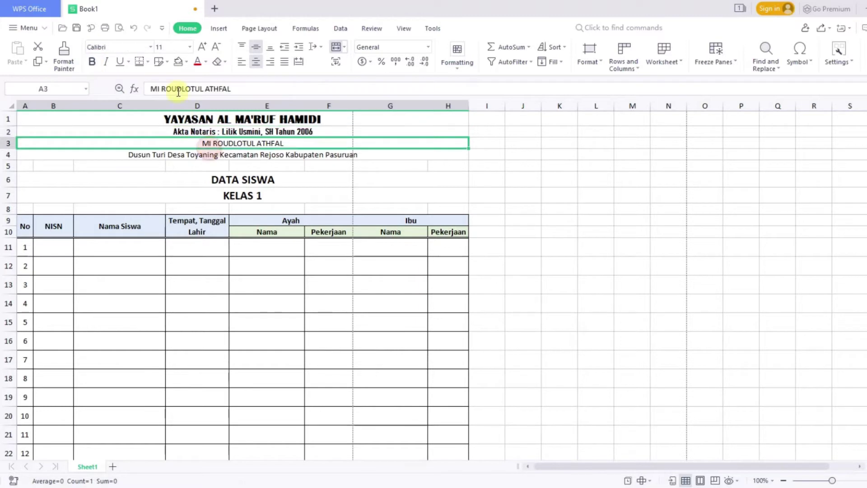
left_click(150, 47)
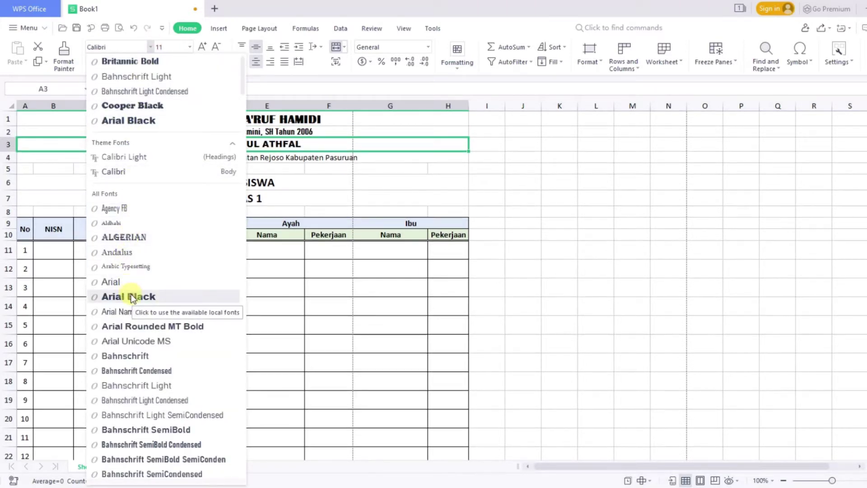
scroll(130, 316, "down", 3)
scroll(136, 343, "down", 5)
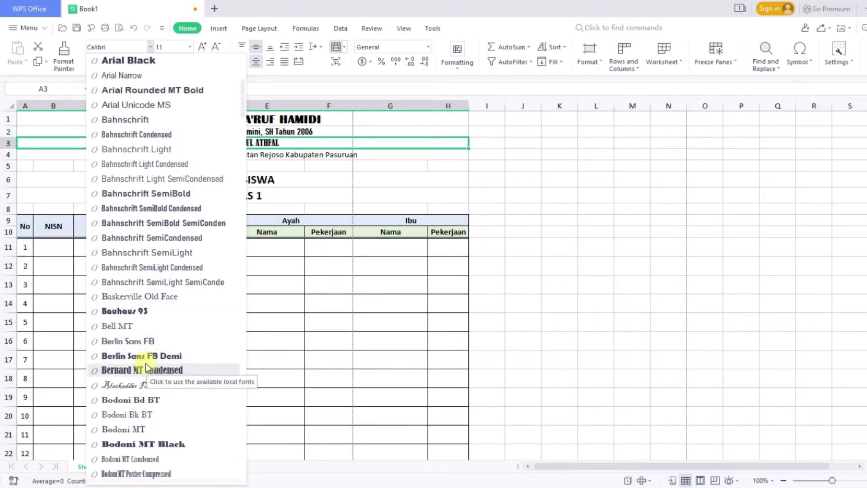
scroll(145, 364, "down", 8)
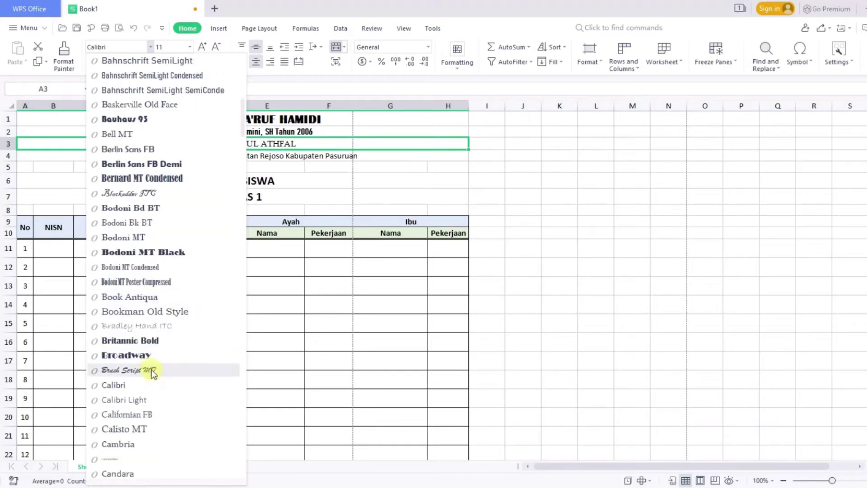
scroll(151, 368, "down", 8)
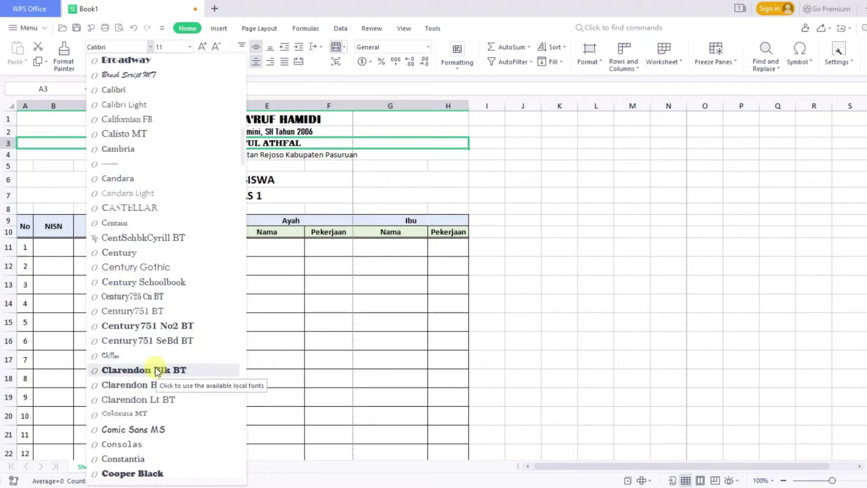
left_click(157, 371)
left_click(188, 47)
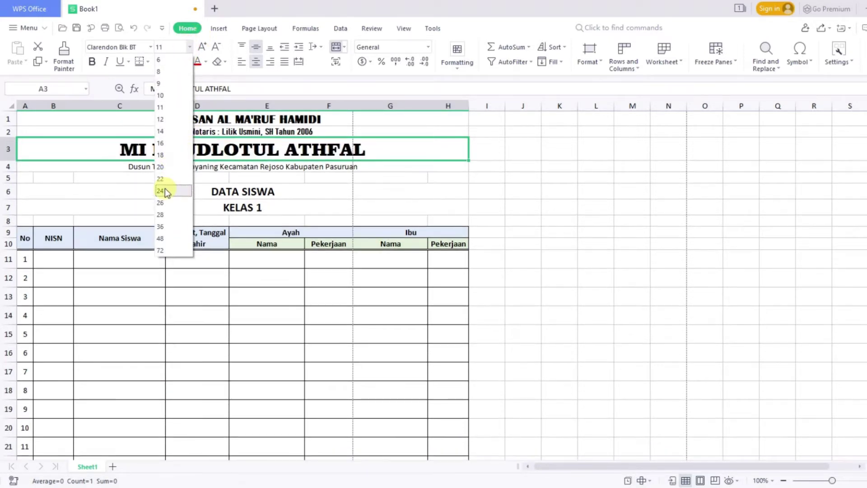
left_click(164, 188)
left_click(190, 169)
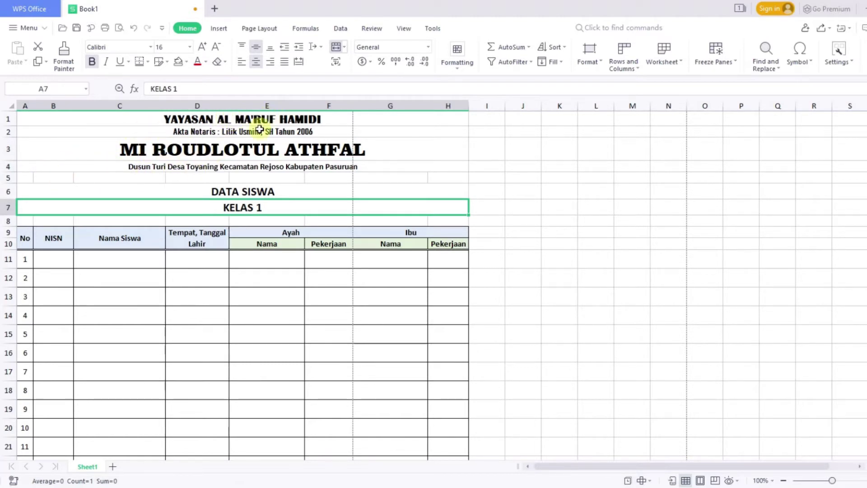
Step: Give the address row A4 a double bottom border with Automatic colour
left_click(94, 165)
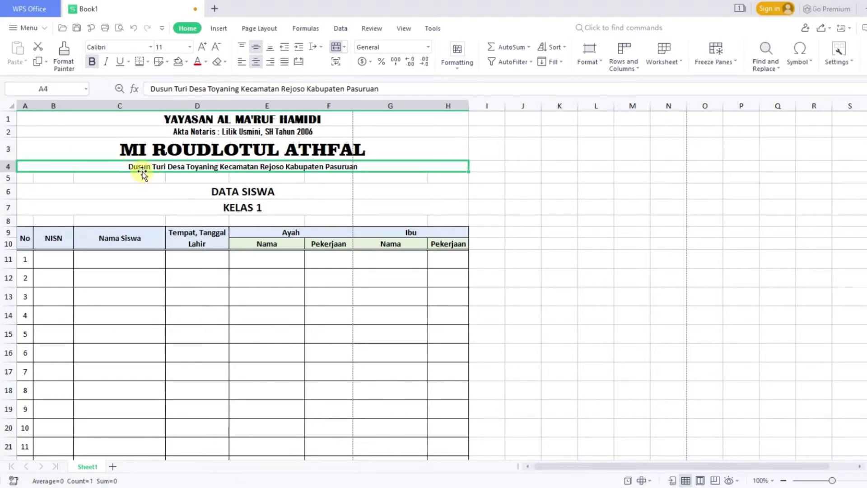
left_click(148, 64)
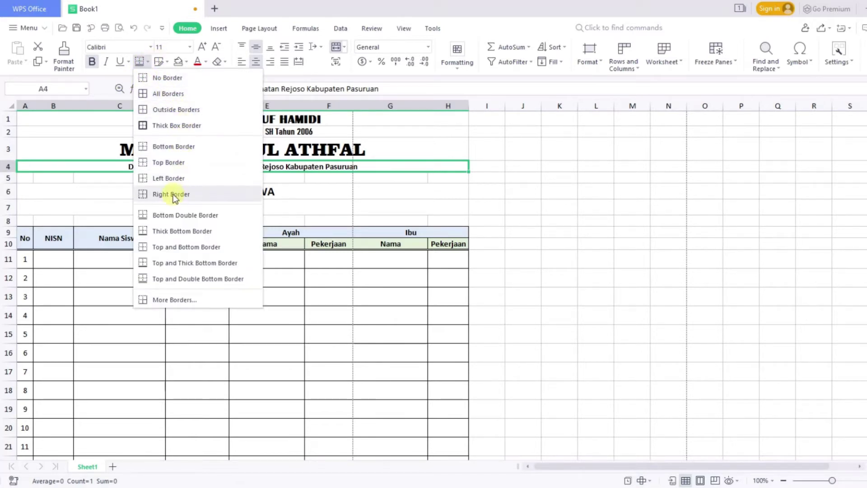
left_click(157, 215)
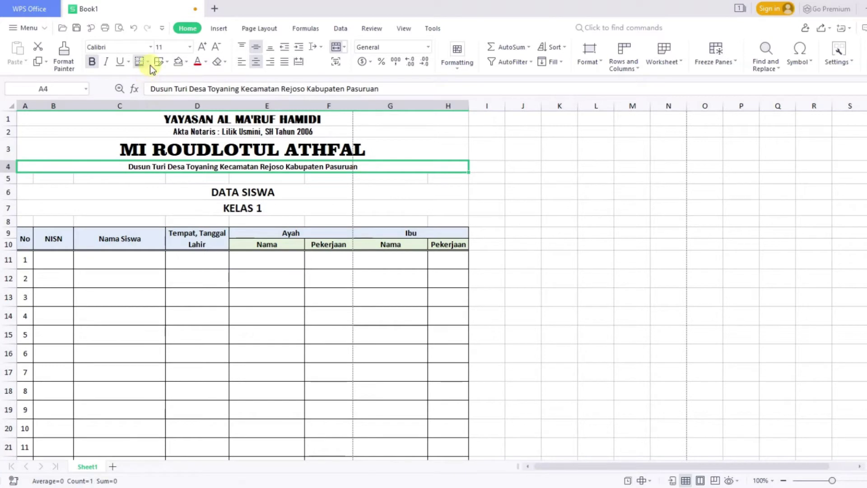
left_click(148, 61)
left_click(174, 299)
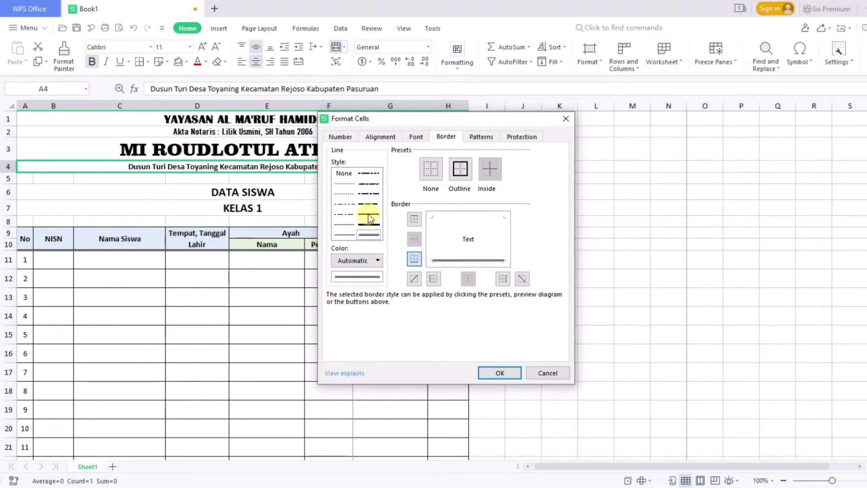
left_click(378, 261)
left_click(377, 260)
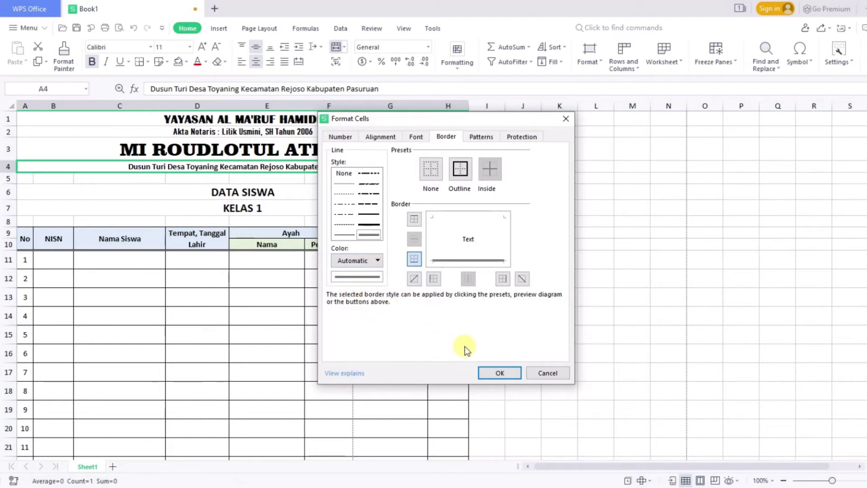
left_click(497, 373)
left_click(218, 193)
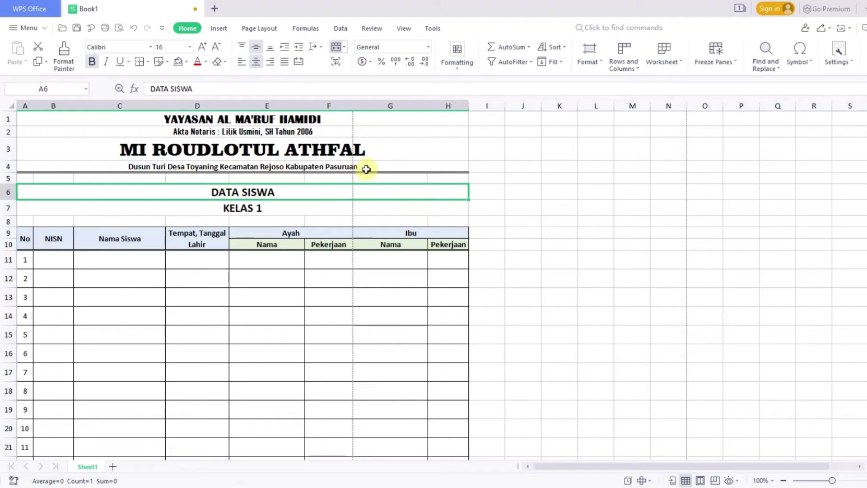
Step: Insert the picture LOGO YAYASAN.jpg from file into the sheet
key("alt+n")
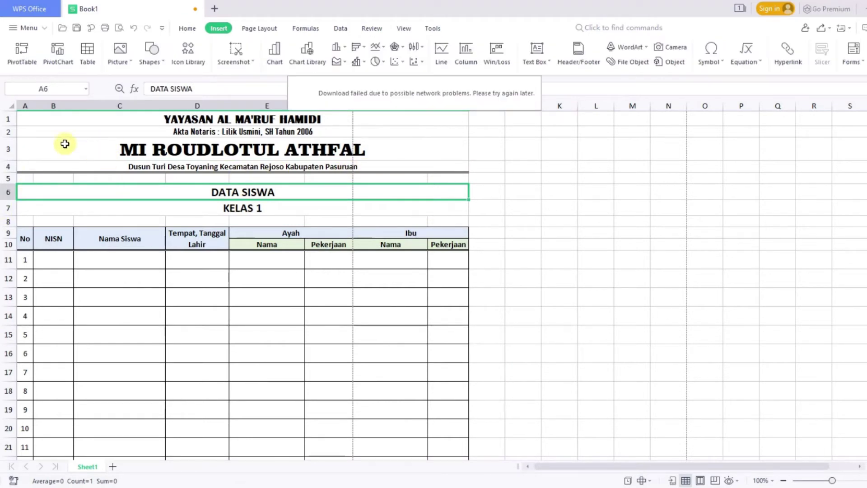
left_click(64, 144)
left_click(44, 123)
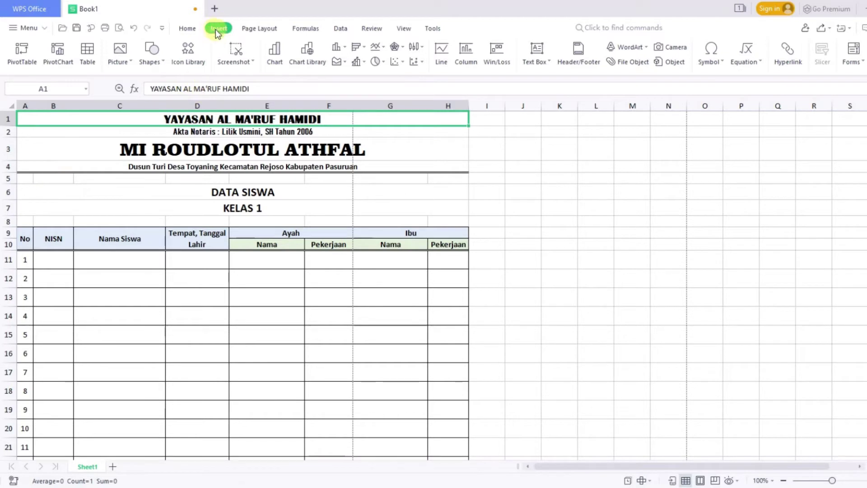
left_click(122, 63)
left_click(156, 121)
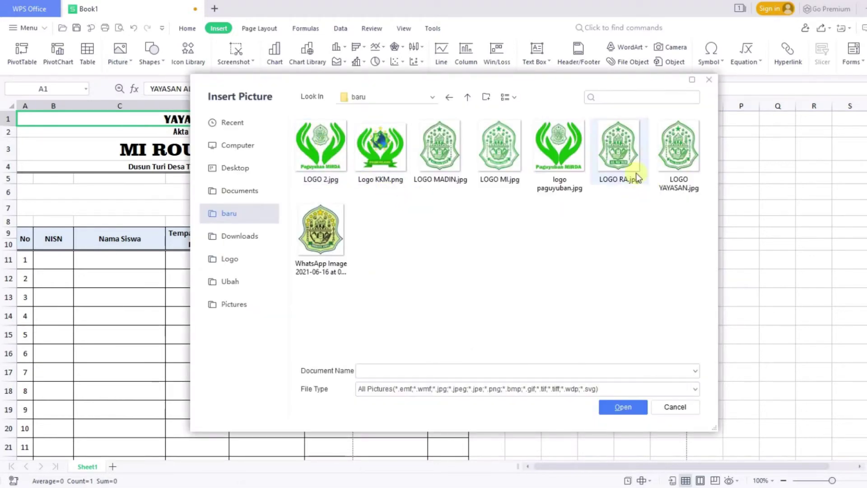
double_click(679, 156)
Step: Move the logo to the left of the letterhead across rows 1–4
left_click_drag(233, 426, 60, 139)
scroll(140, 208, "up", 1)
left_click(454, 193)
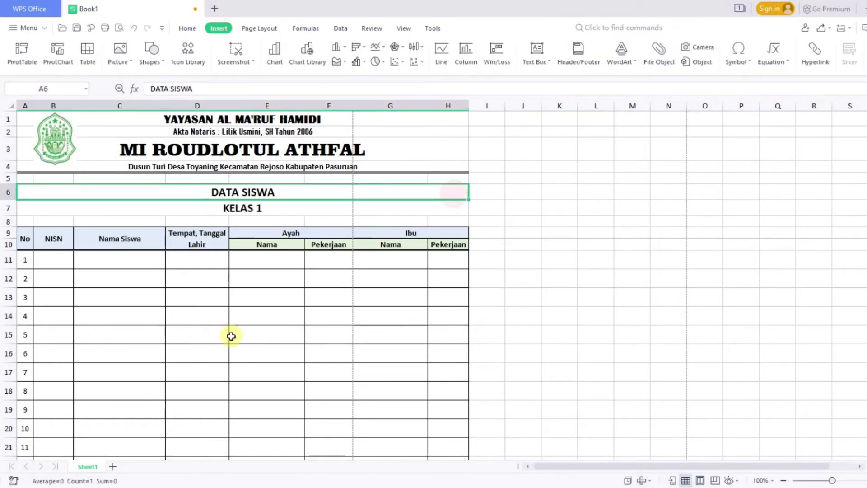
left_click(67, 148)
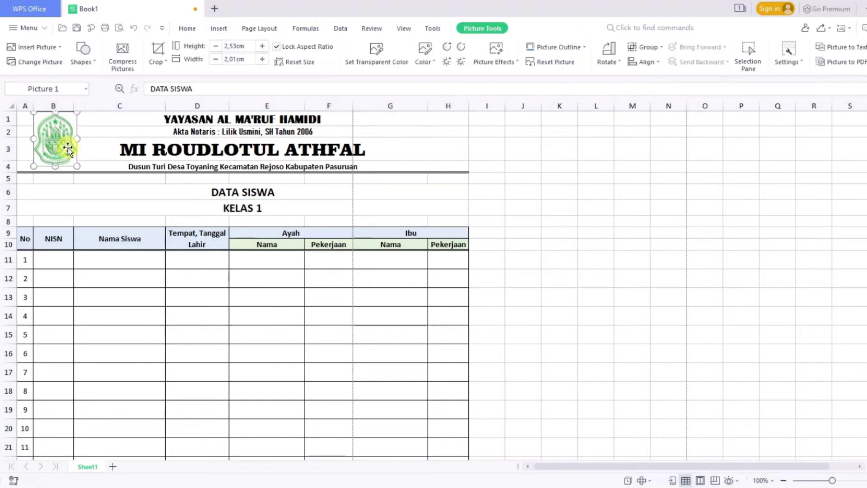
left_click(292, 223)
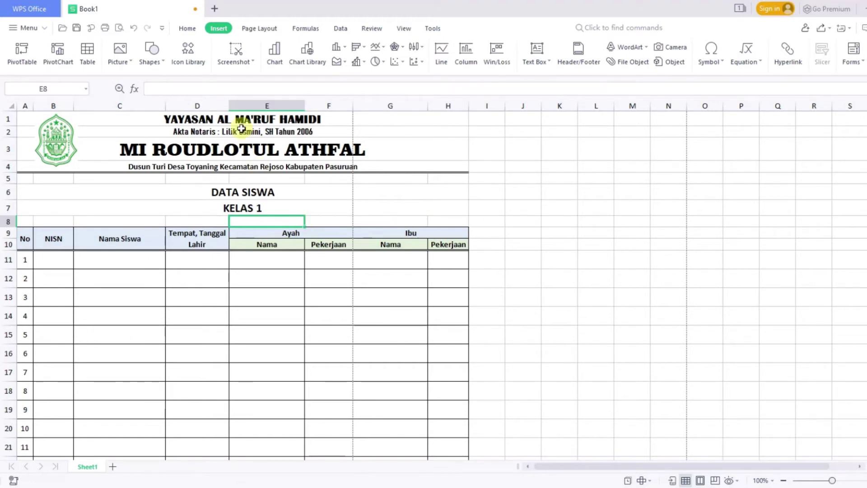
left_click_drag(230, 119, 228, 165)
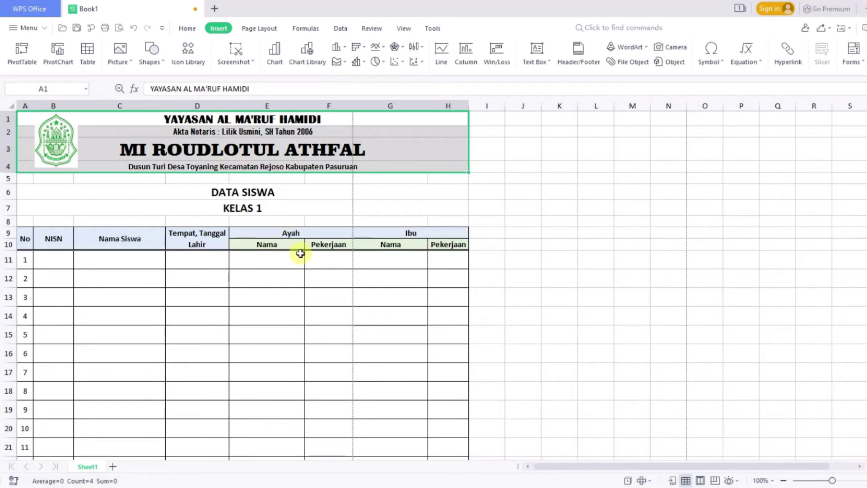
left_click(421, 197)
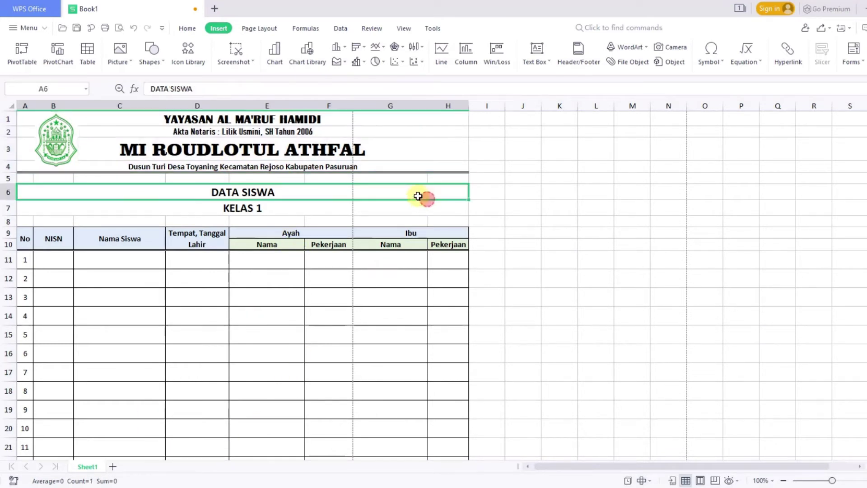
Step: Set rows $1:$4 as the rows to repeat at top in Page Setup's Sheet options
left_click(260, 29)
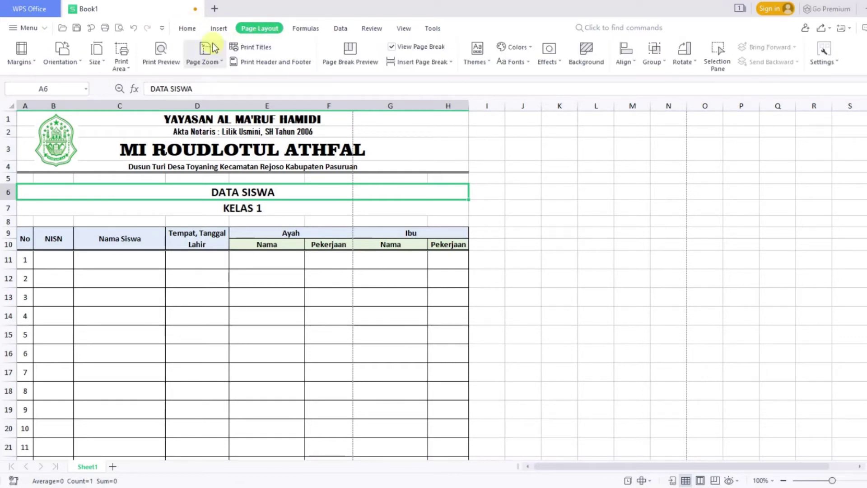
left_click(31, 66)
left_click(58, 250)
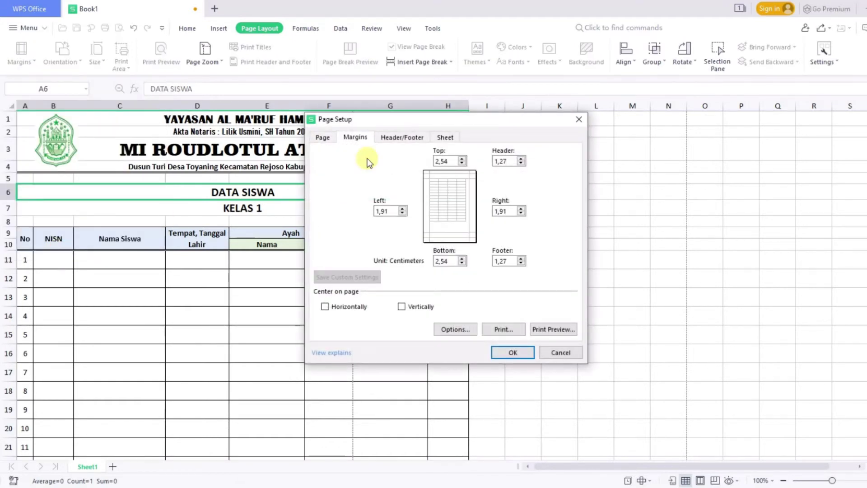
left_click(444, 136)
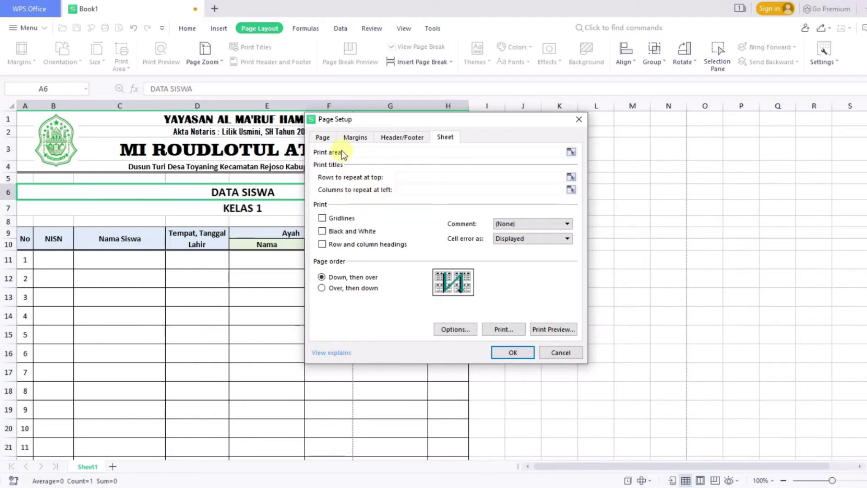
left_click(408, 178)
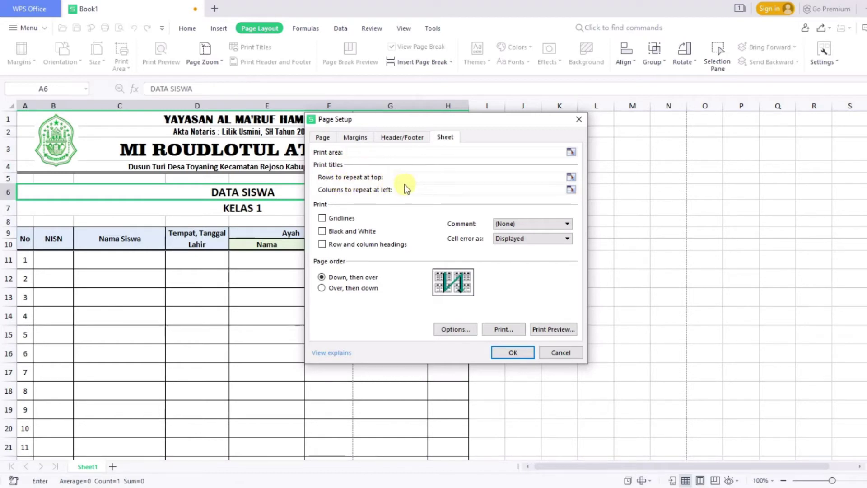
left_click_drag(509, 121, 757, 144)
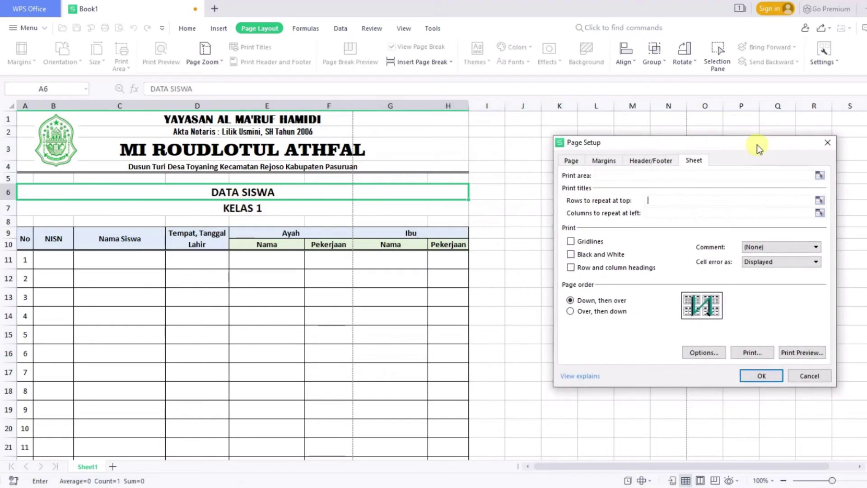
left_click(654, 200)
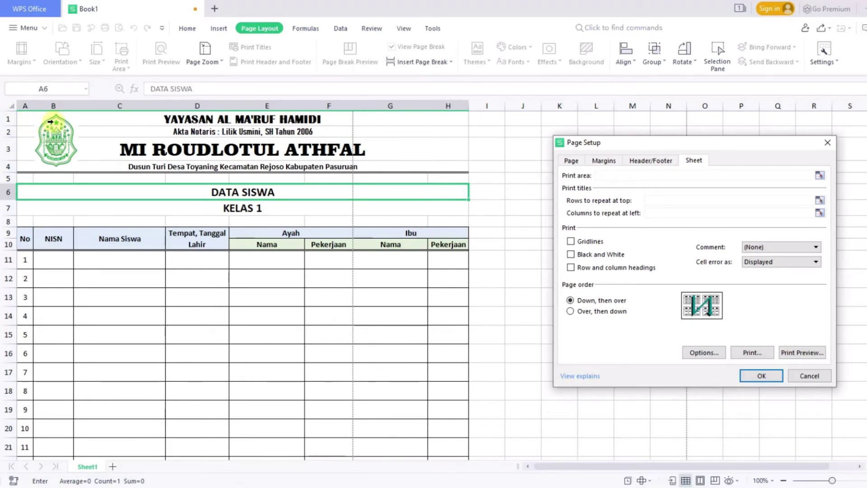
left_click(2, 119)
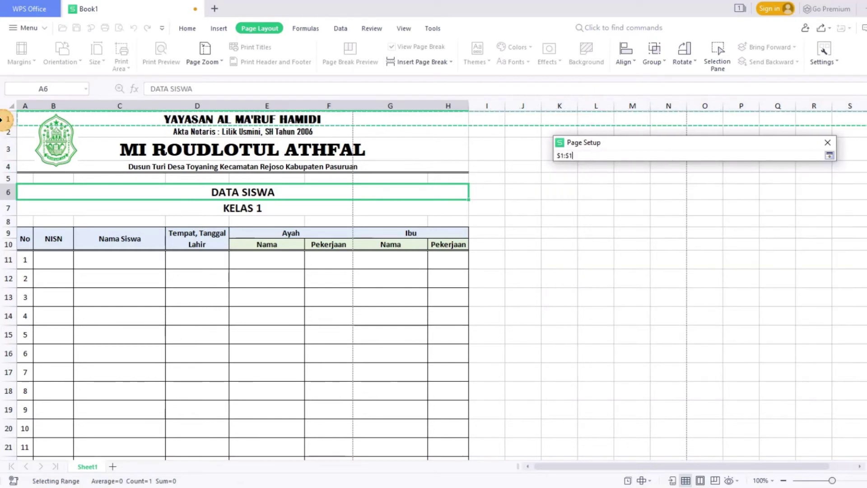
left_click_drag(1, 119, 3, 168)
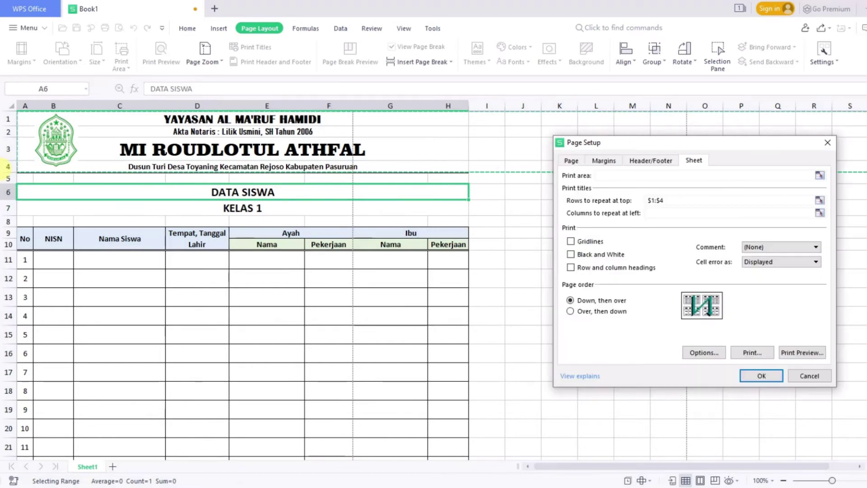
left_click(752, 376)
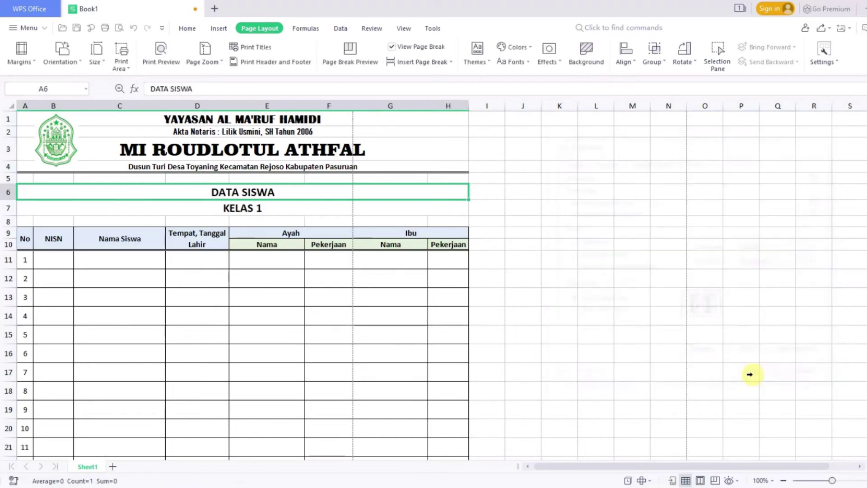
Step: Preview the printout and change the paper size to F4
scroll(374, 308, "down", 2)
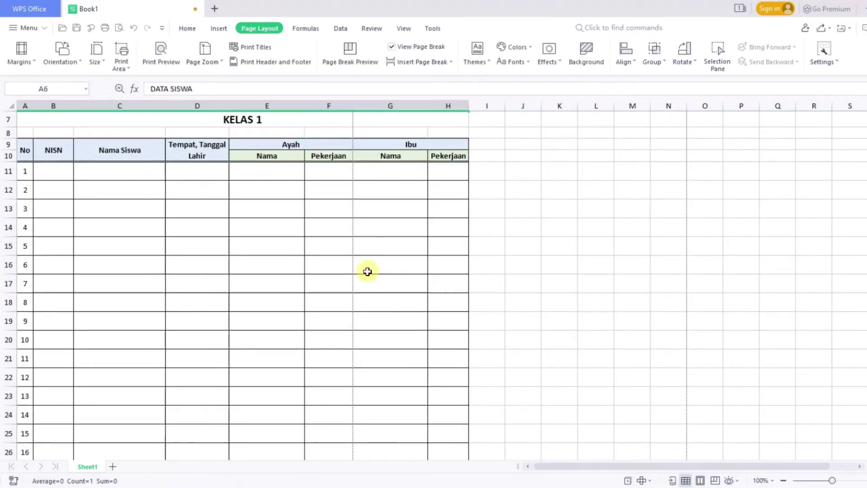
scroll(352, 395, "down", 2)
scroll(354, 388, "up", 2)
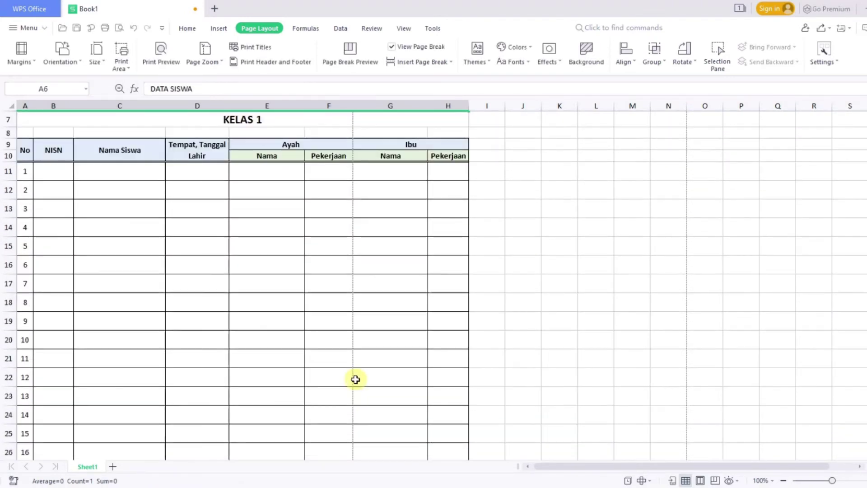
left_click(168, 52)
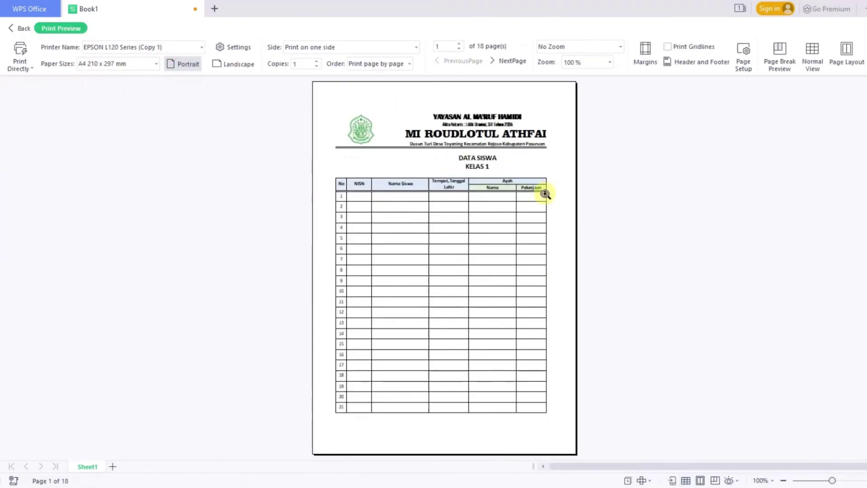
left_click(743, 61)
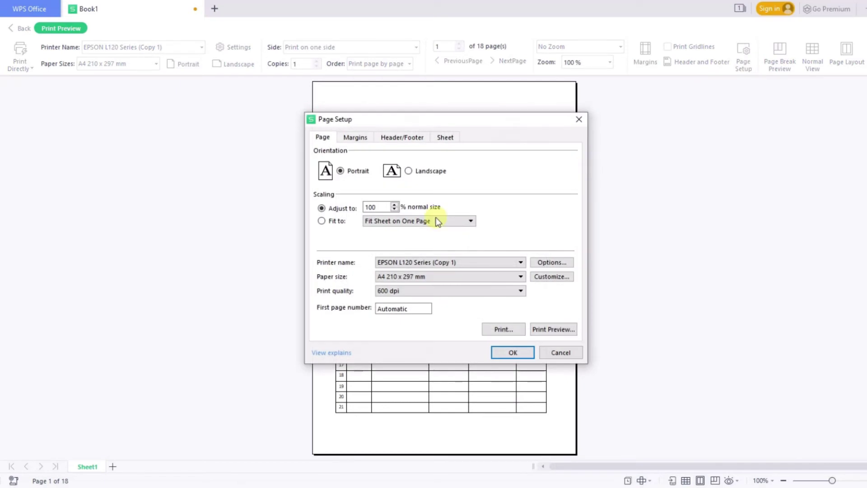
left_click(504, 276)
scroll(408, 343, "down", 1)
left_click(400, 354)
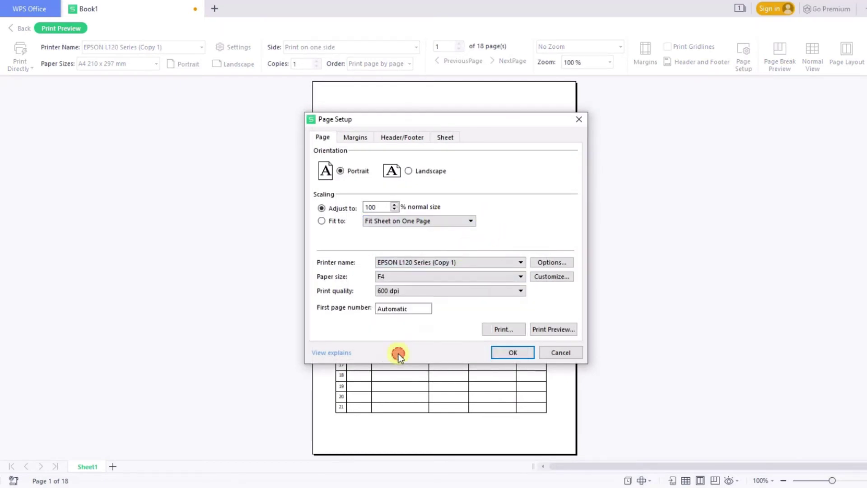
Step: Set margins to 1,54 cm top and bottom, 1,5 cm left and right, then exit preview
left_click(357, 138)
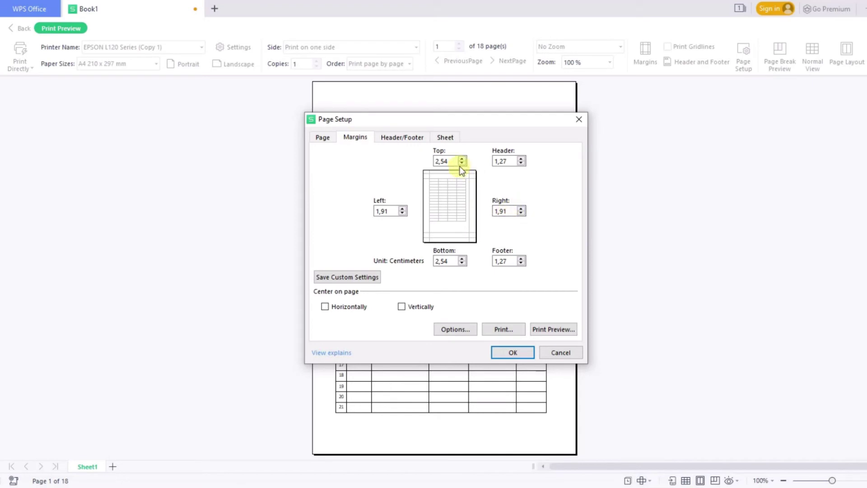
left_click_drag(454, 161, 416, 164)
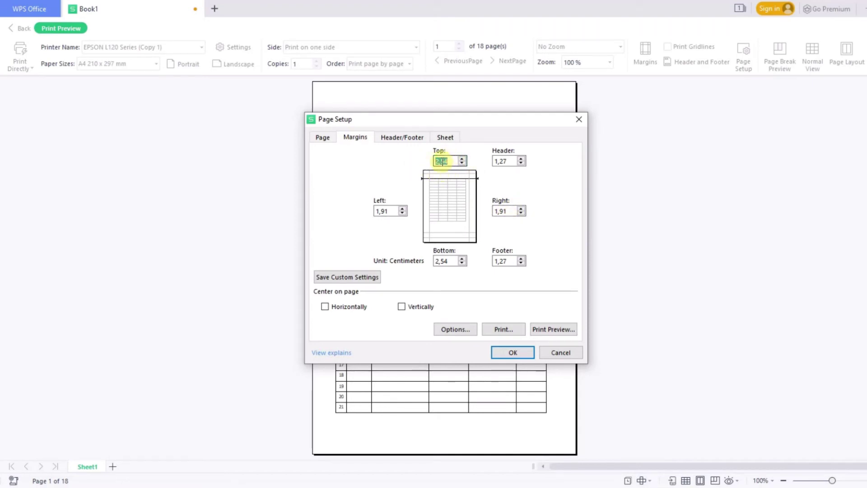
type("1")
type("1")
double_click(383, 211)
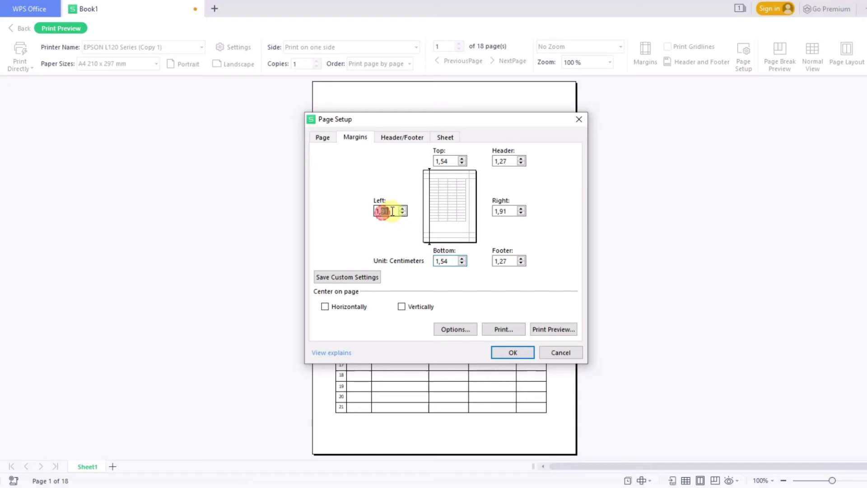
double_click(500, 211)
type("5")
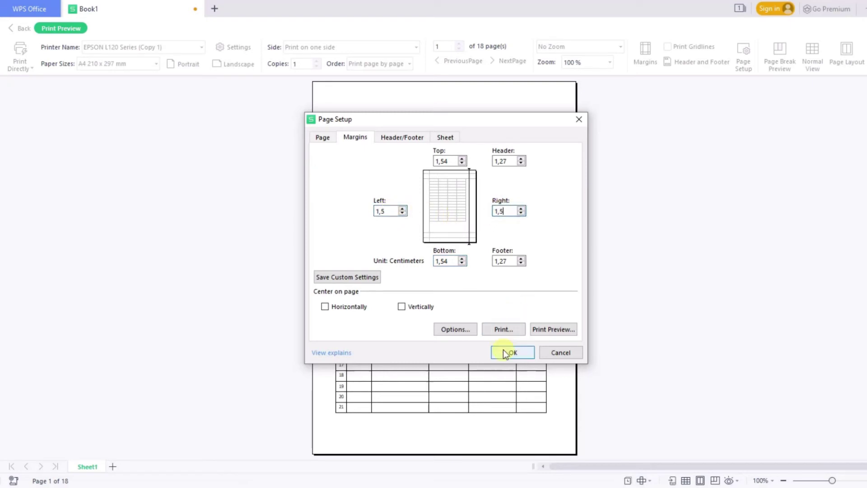
left_click(504, 349)
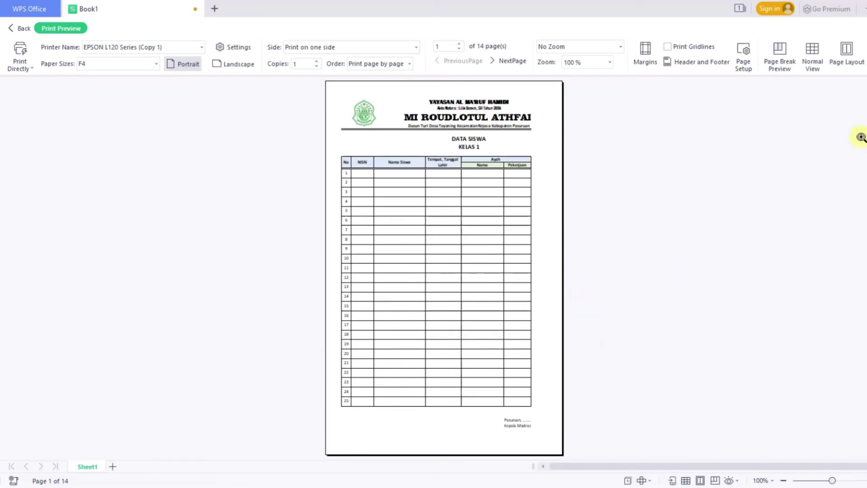
key("Escape")
scroll(410, 217, "up", 3)
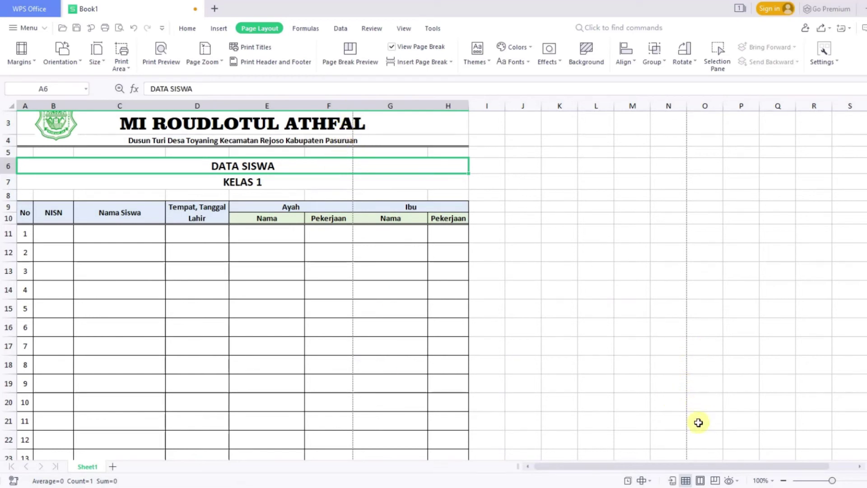
Step: In Page Break Preview, drag the vertical break past column H so A–H fit one page
left_click(715, 481)
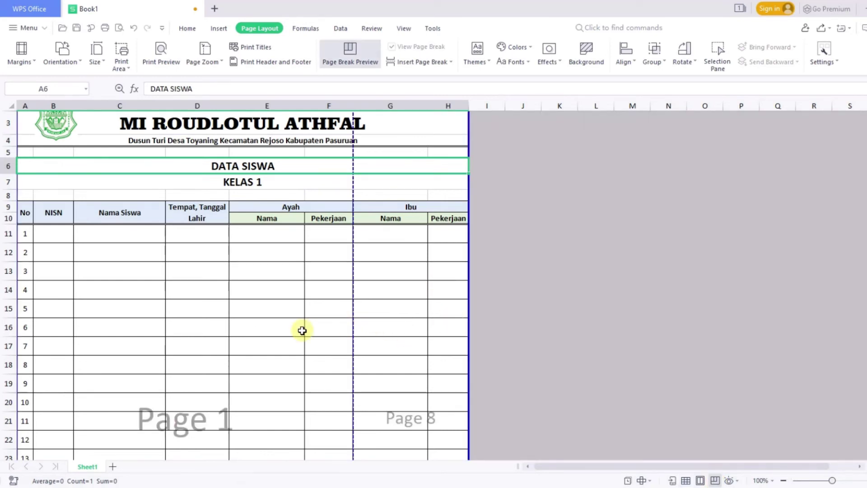
scroll(303, 329, "down", 3)
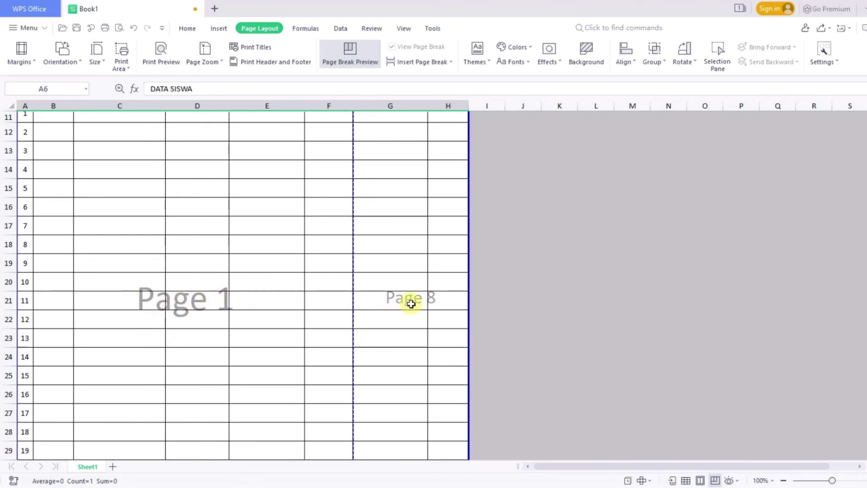
scroll(410, 304, "up", 3)
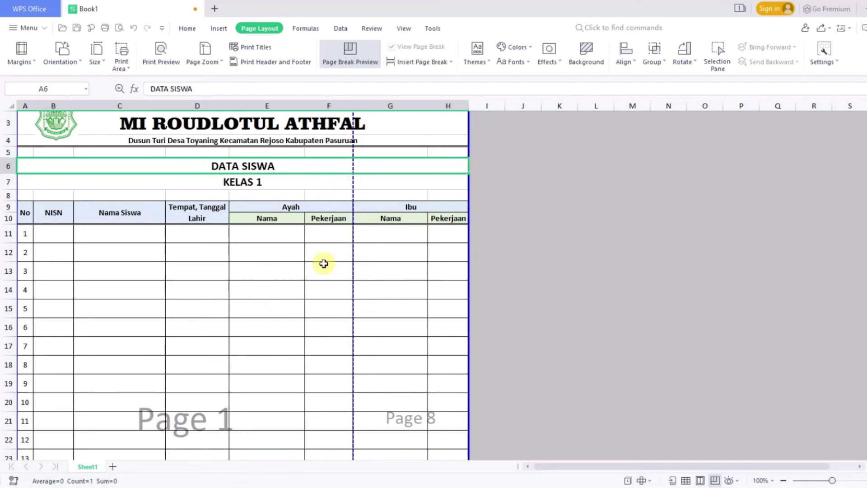
left_click_drag(352, 247, 353, 247)
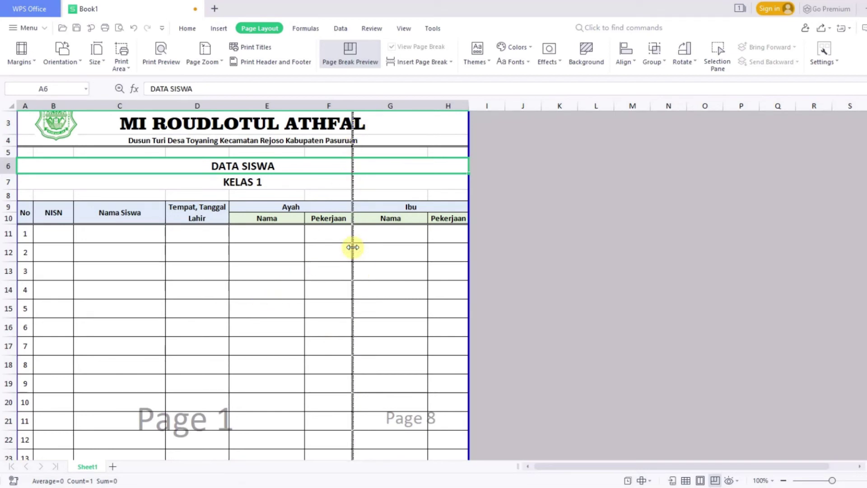
left_click_drag(353, 247, 461, 263)
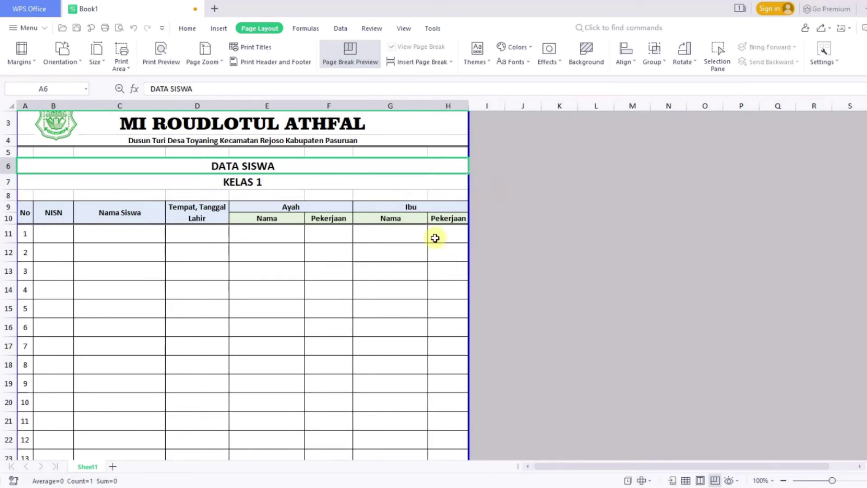
left_click(422, 253)
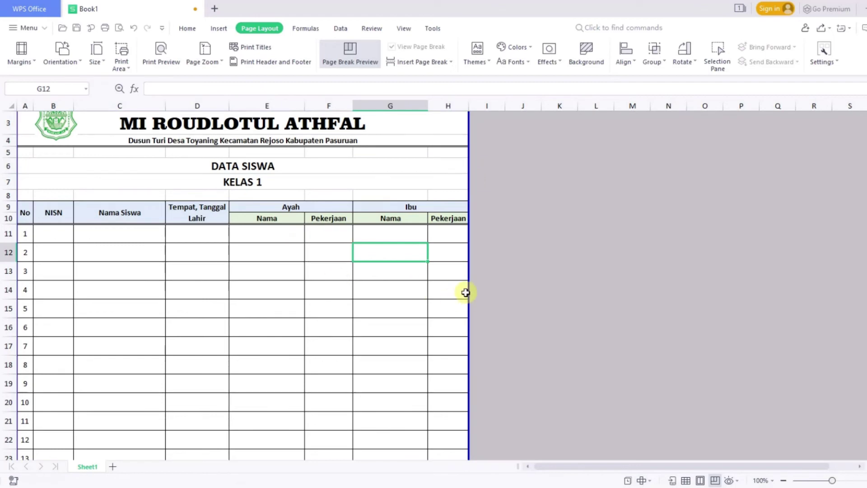
Step: Move the horizontal page breaks up above the KELAS 2 through KELAS 4 tables
scroll(329, 308, "down", 3)
scroll(329, 308, "down", 7)
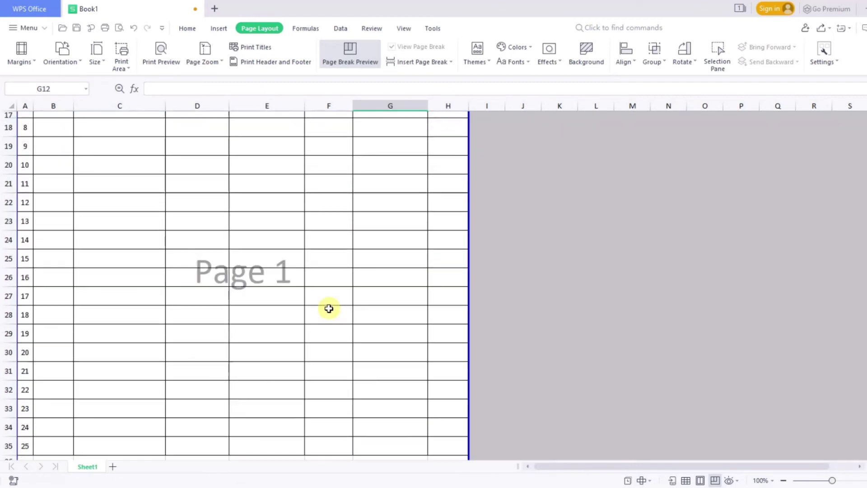
scroll(329, 307, "down", 3)
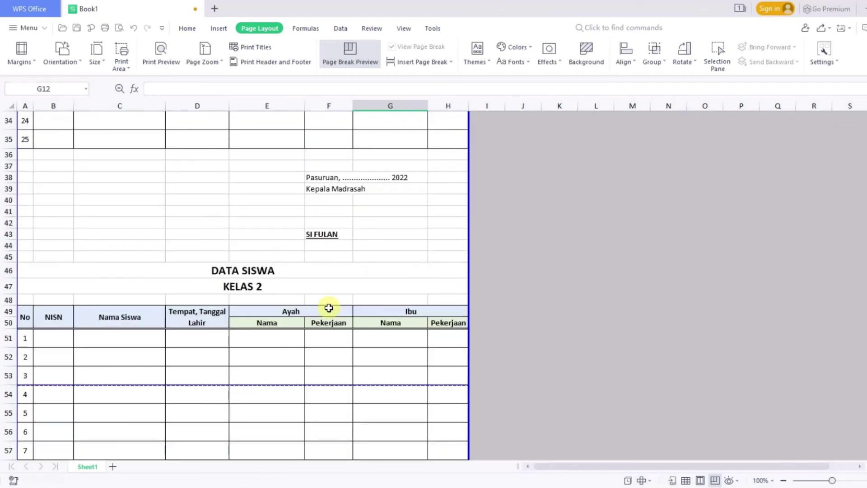
left_click_drag(277, 325, 277, 195)
scroll(273, 292, "down", 4)
scroll(272, 292, "down", 6)
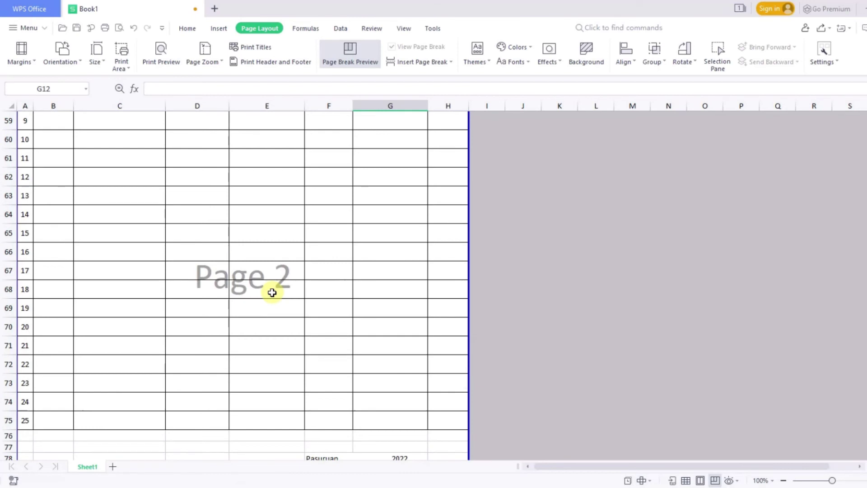
left_click_drag(284, 440, 272, 307)
scroll(279, 383, "down", 1)
scroll(279, 383, "down", 12)
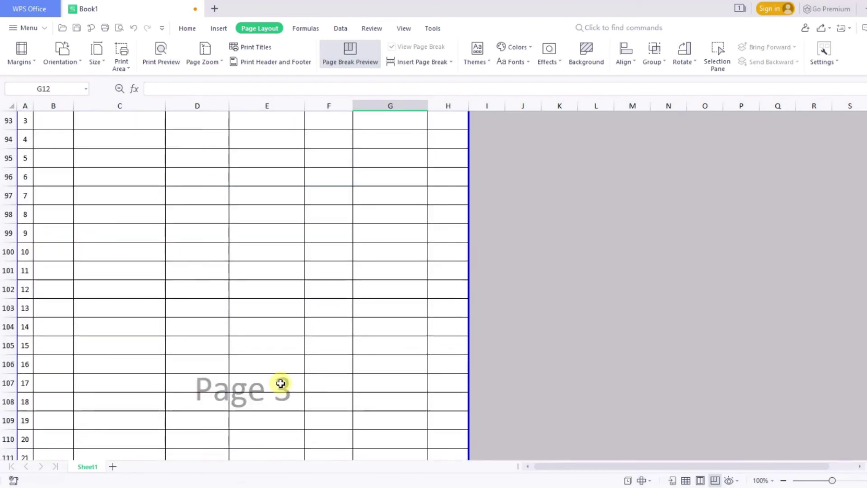
left_click_drag(280, 440, 299, 311)
Step: Move breaks above the KELAS 5 and KELAS 6 titles and extend the print area to row 245
scroll(277, 374, "down", 15)
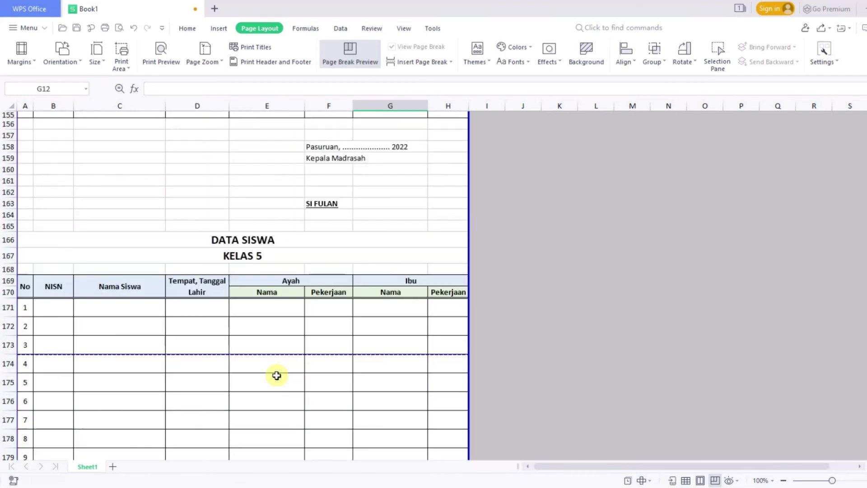
scroll(276, 376, "down", 1)
left_click_drag(287, 324, 296, 191)
scroll(306, 316, "down", 11)
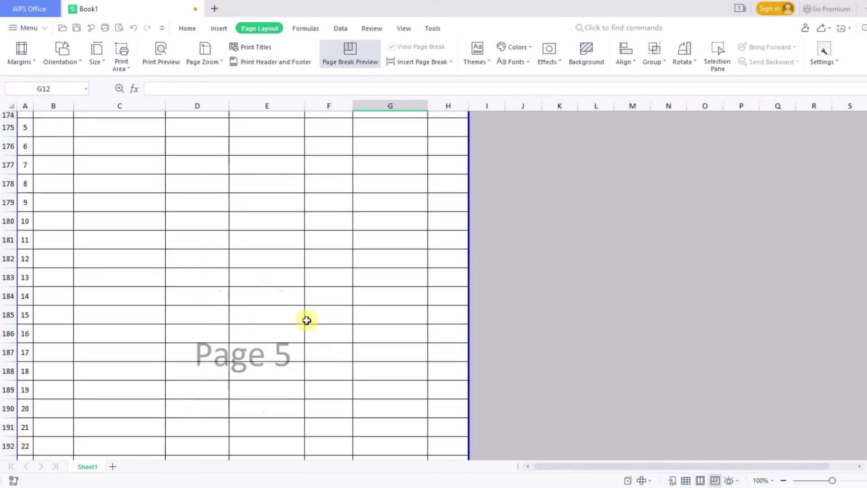
left_click_drag(282, 434, 294, 319)
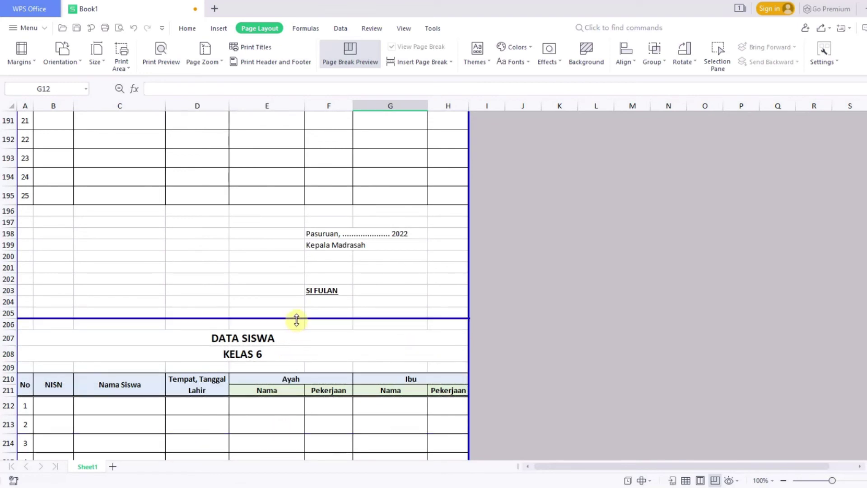
scroll(284, 373, "down", 7)
scroll(283, 373, "down", 5)
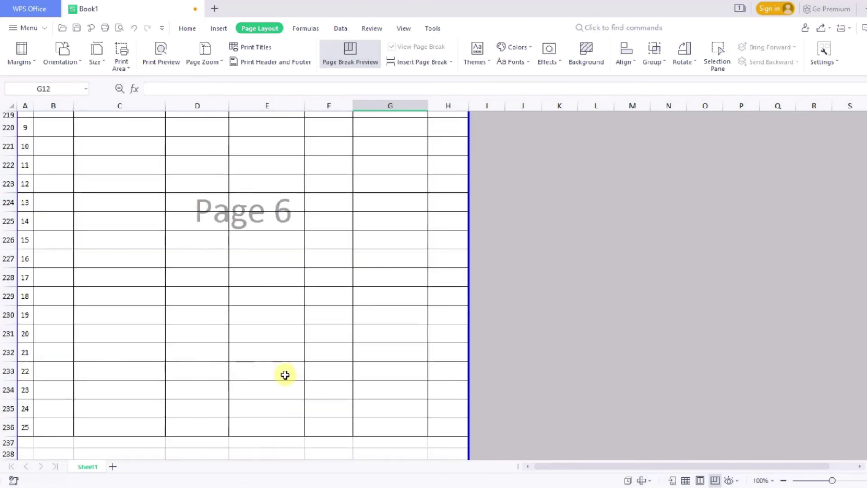
left_click_drag(386, 388, 385, 402)
scroll(289, 296, "up", 11)
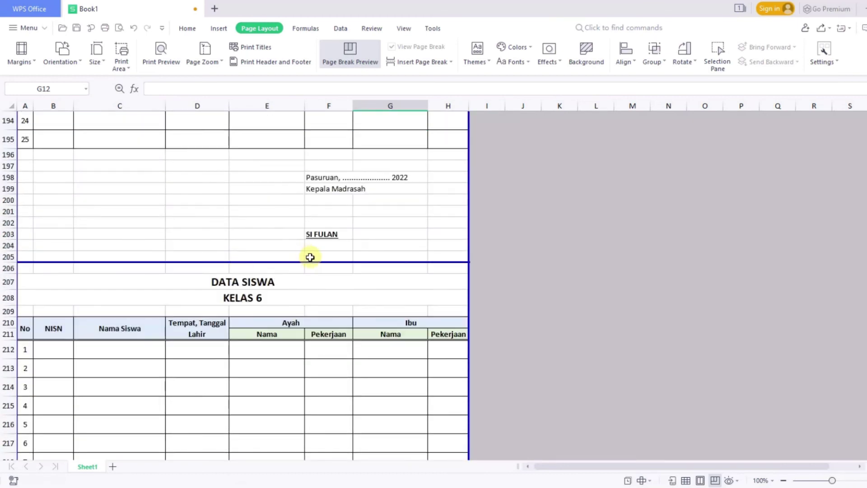
Step: Delete the empty row 205 above the KELAS 6 title
left_click(13, 256)
right_click(14, 256)
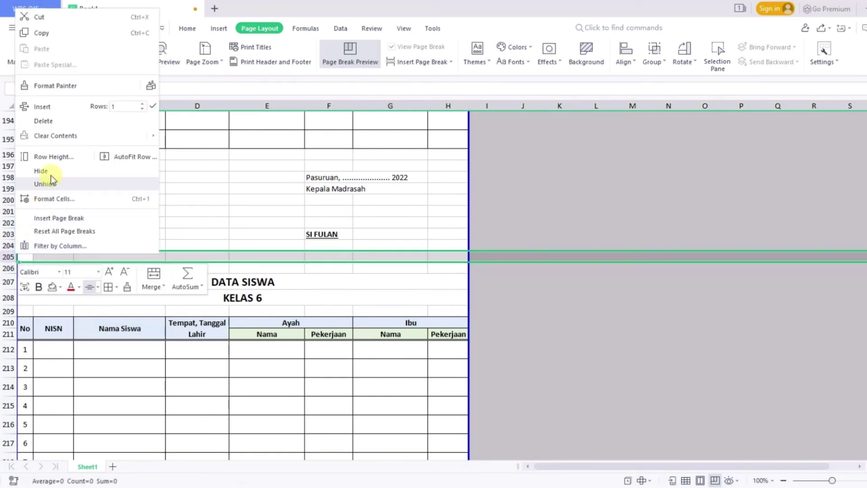
left_click(45, 121)
Step: Move the KELAS 6 page break to just above DATA SISWA and preview the 6 pages
left_click(338, 292)
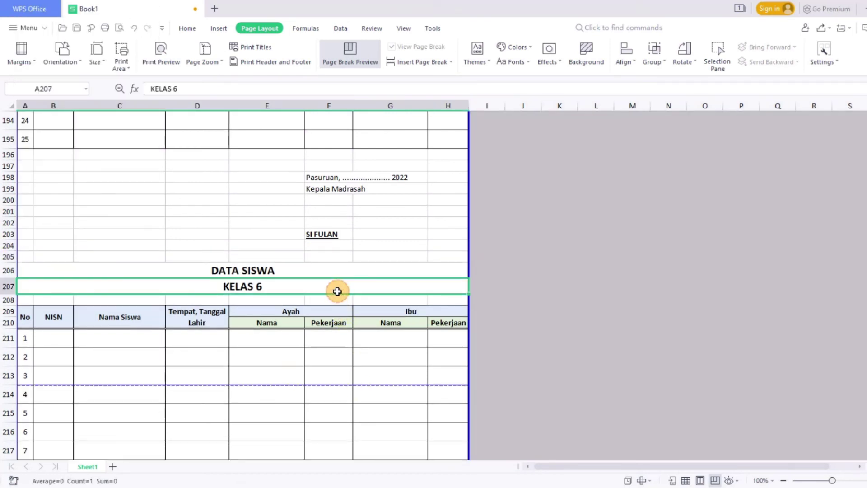
left_click_drag(324, 385, 316, 253)
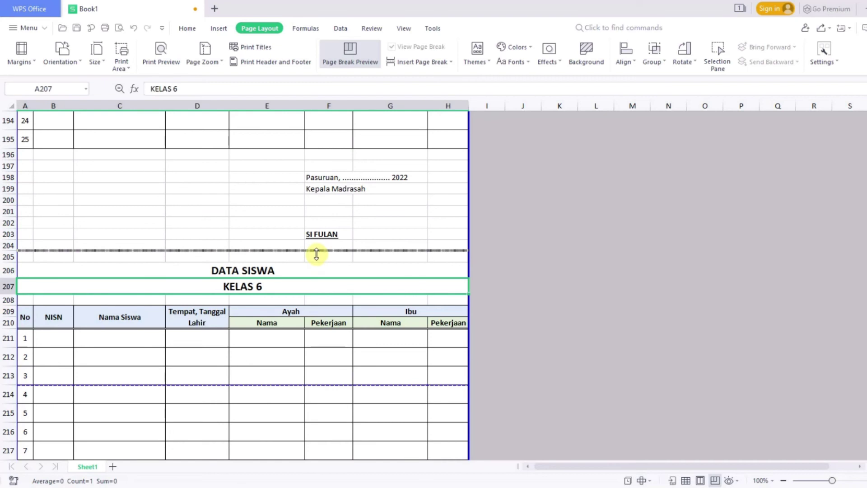
scroll(341, 336, "down", 9)
scroll(343, 338, "down", 2)
scroll(345, 337, "up", 12)
scroll(346, 337, "up", 9)
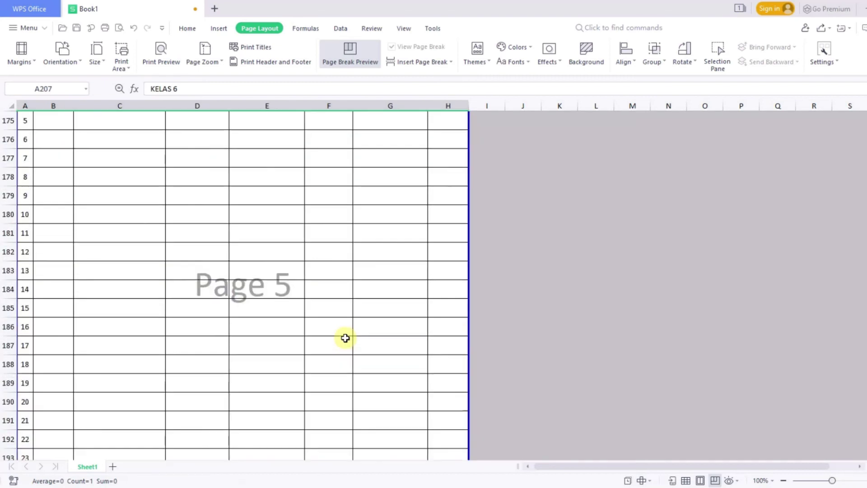
left_click(155, 55)
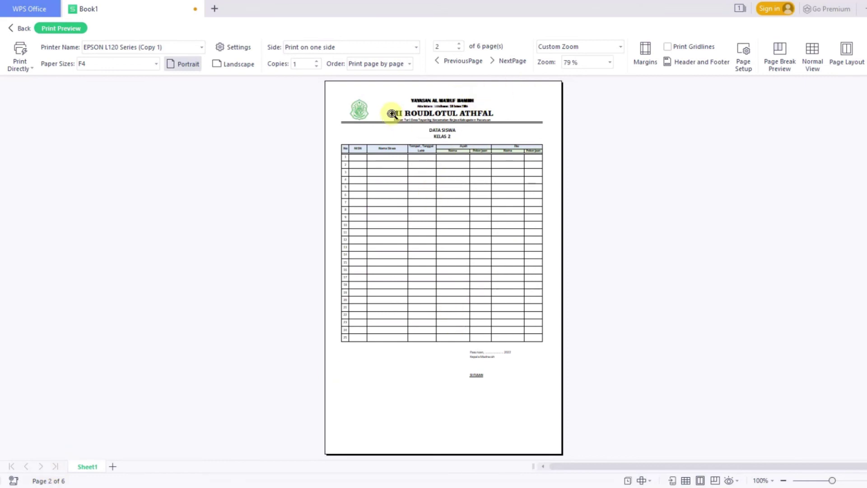
Step: Scroll the print preview through to page 6 of 6, the KELAS 6 table under the letterhead
scroll(467, 214, "down", 1)
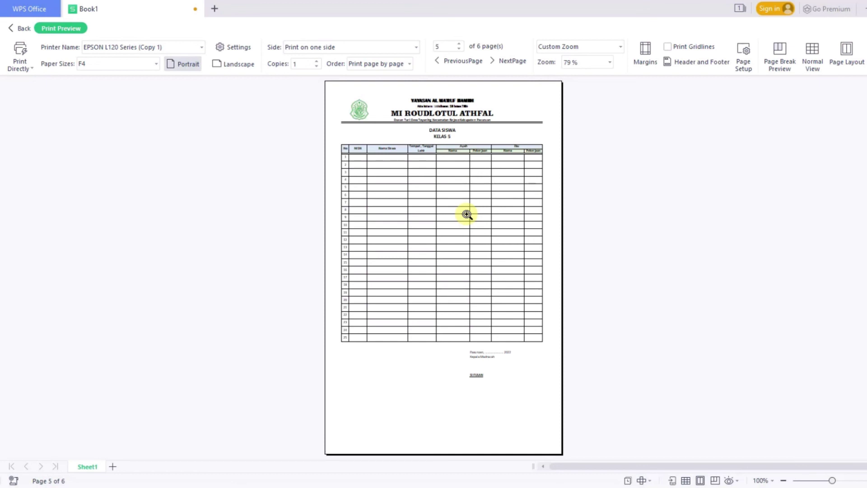
scroll(468, 215, "down", 1)
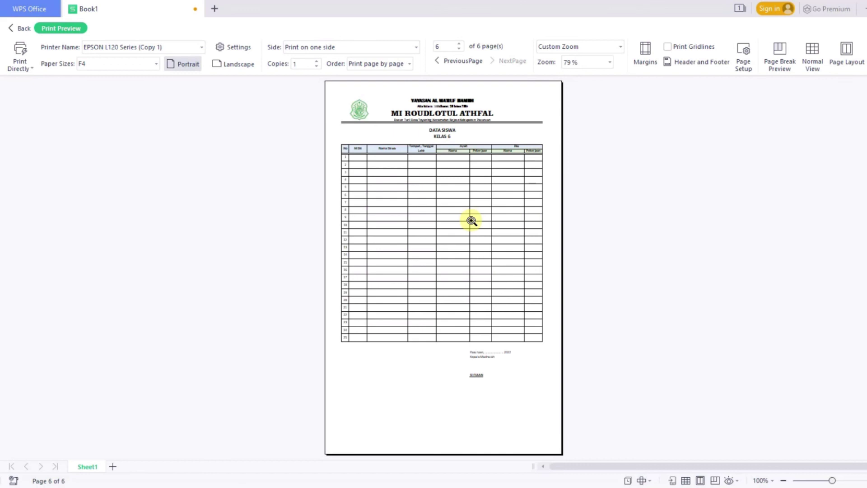